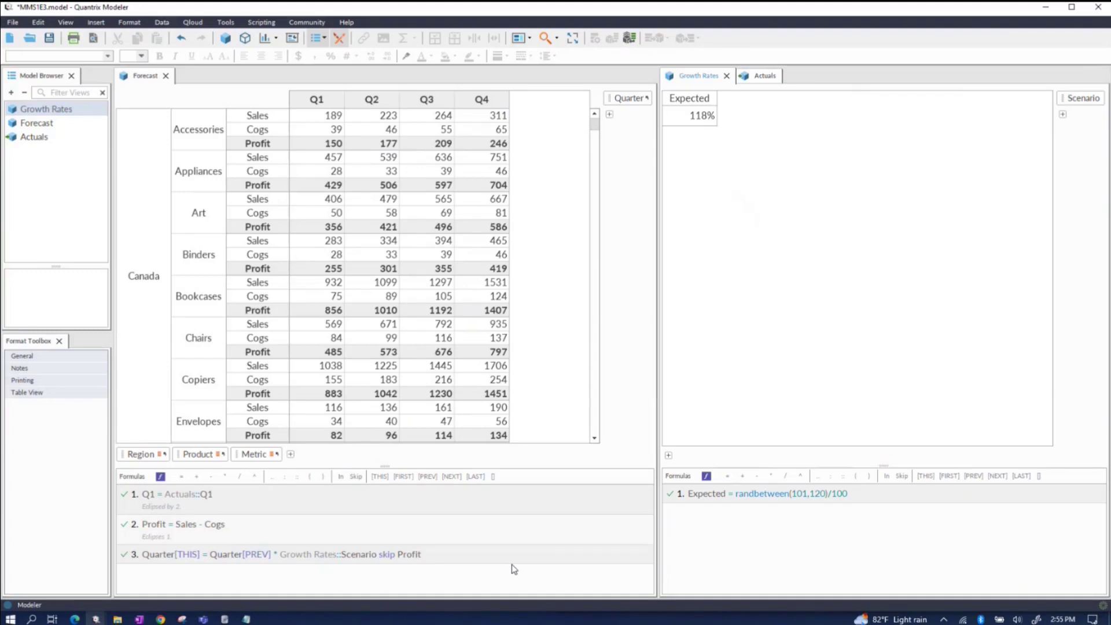
left_click(509, 563)
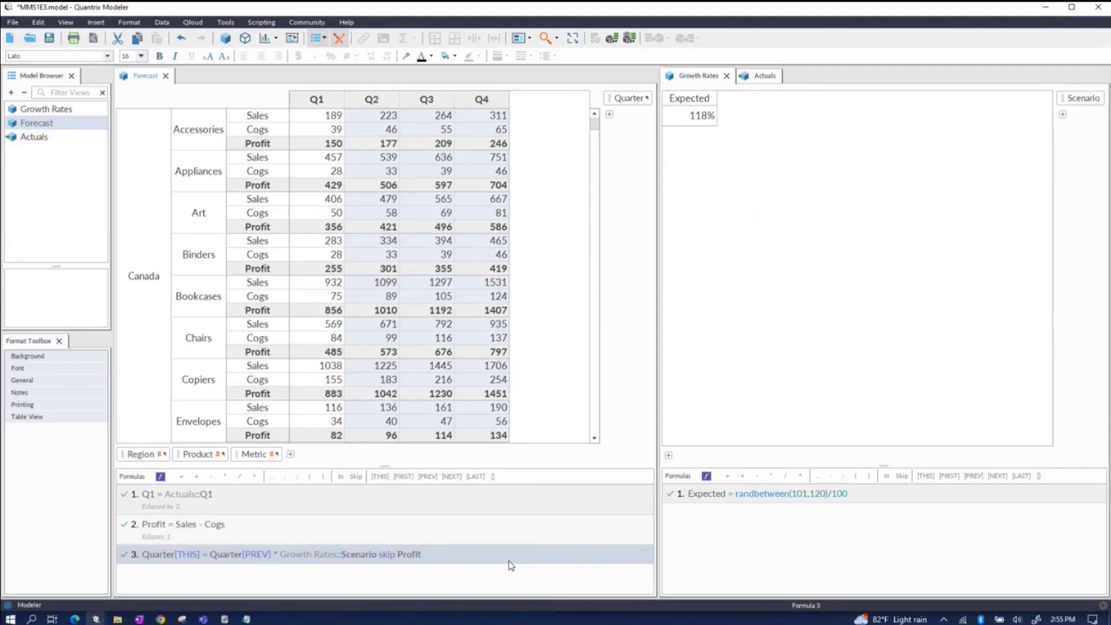
left_click(730, 139)
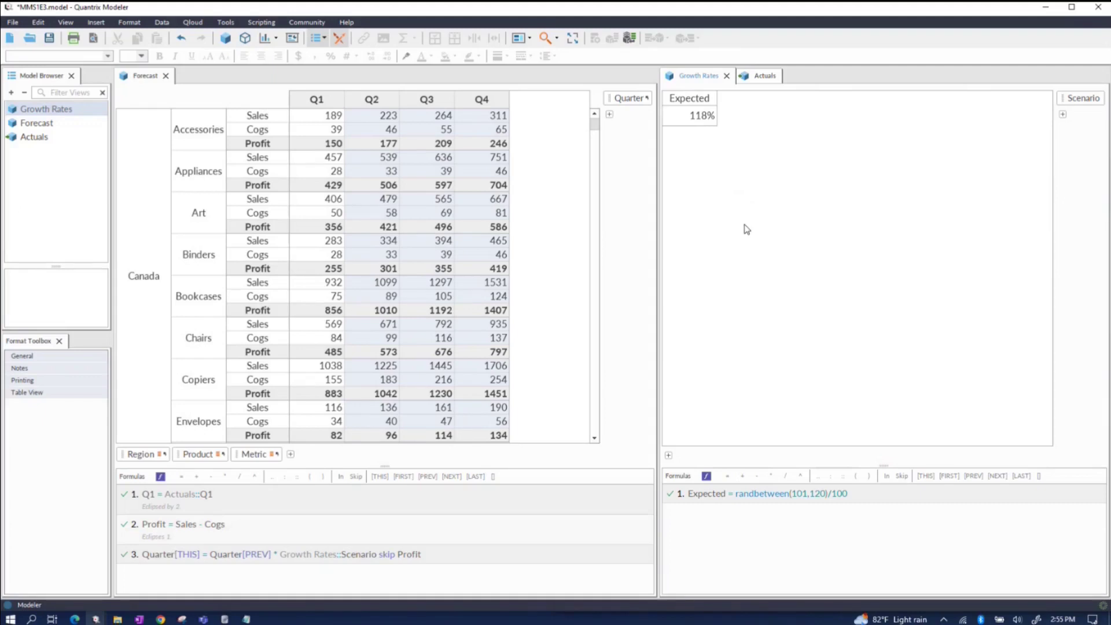
Link the Forecast matrix's Region category into the rows of Growth Rates and widen the region name column to fit its names.
mouse_move(136, 457)
left_click_drag(137, 461, 707, 451)
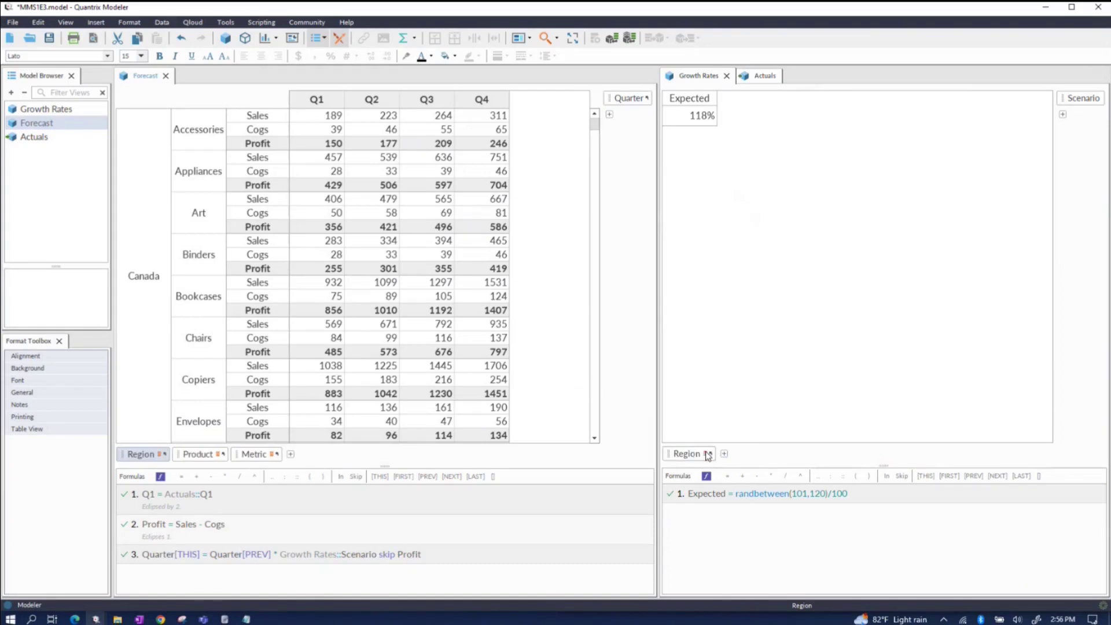
left_click(900, 322)
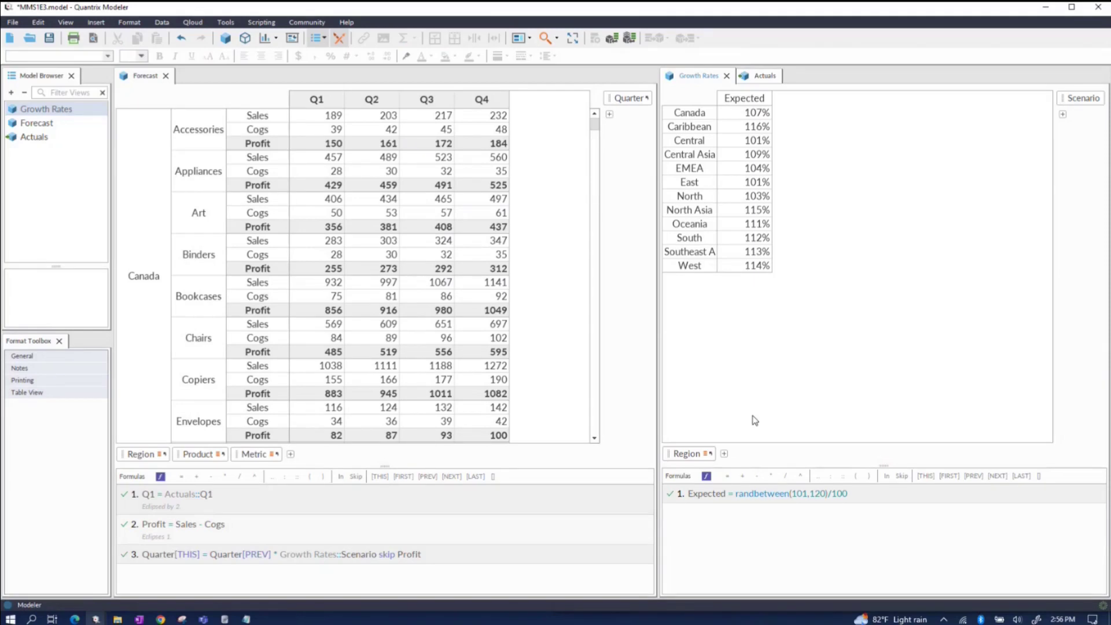
double_click(717, 255)
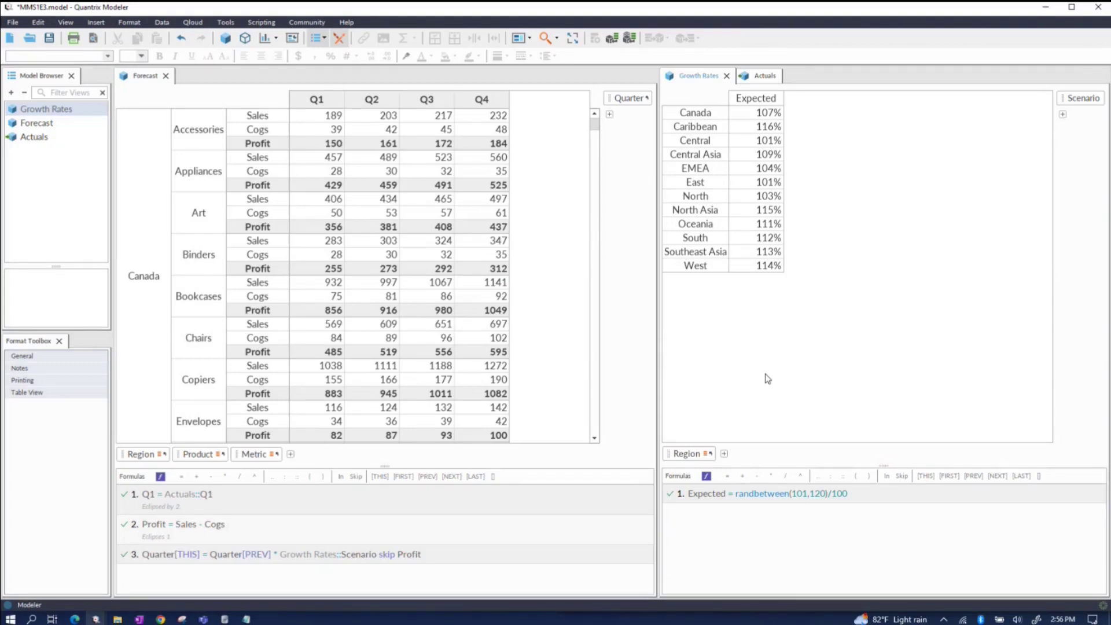
Move the Forecast matrix's Product category from the rows to the filter area.
left_click_drag(187, 455, 157, 96)
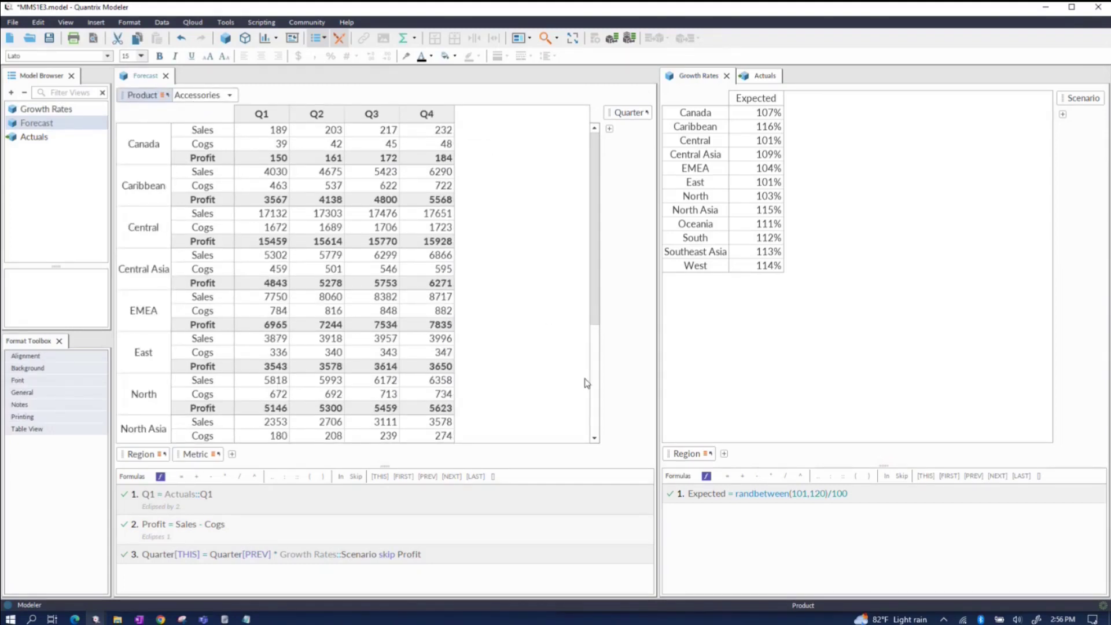
left_click(849, 377)
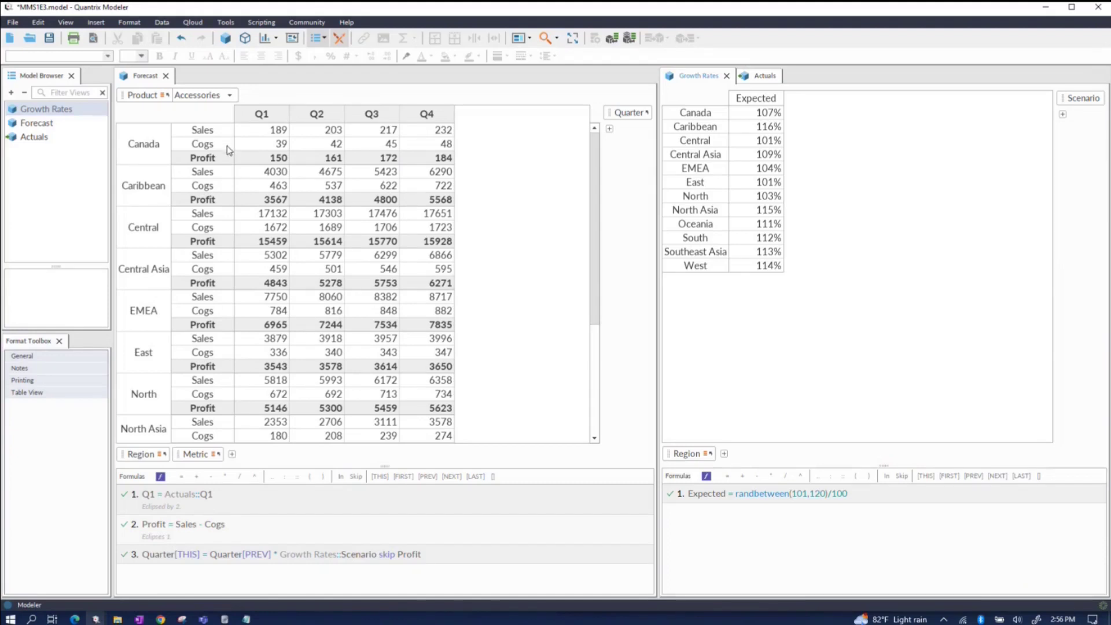
Link the Forecast matrix's Metric category into the Growth Rates rows after Region and filter out Profit there.
mouse_move(228, 146)
left_click_drag(188, 455, 760, 458)
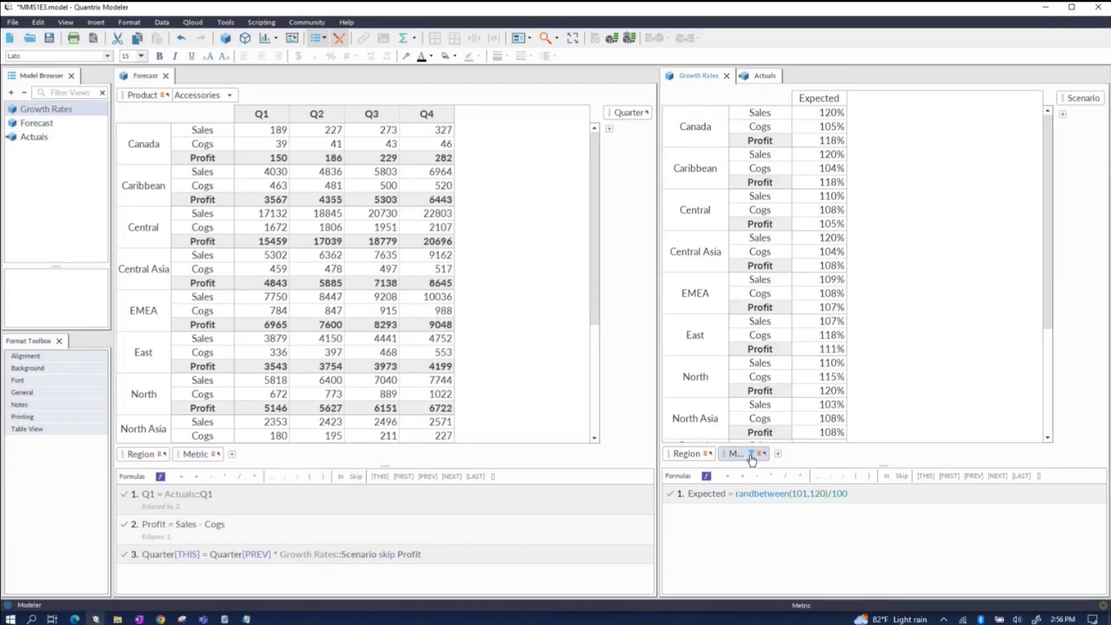
left_click(759, 454)
left_click(783, 434)
left_click(873, 309)
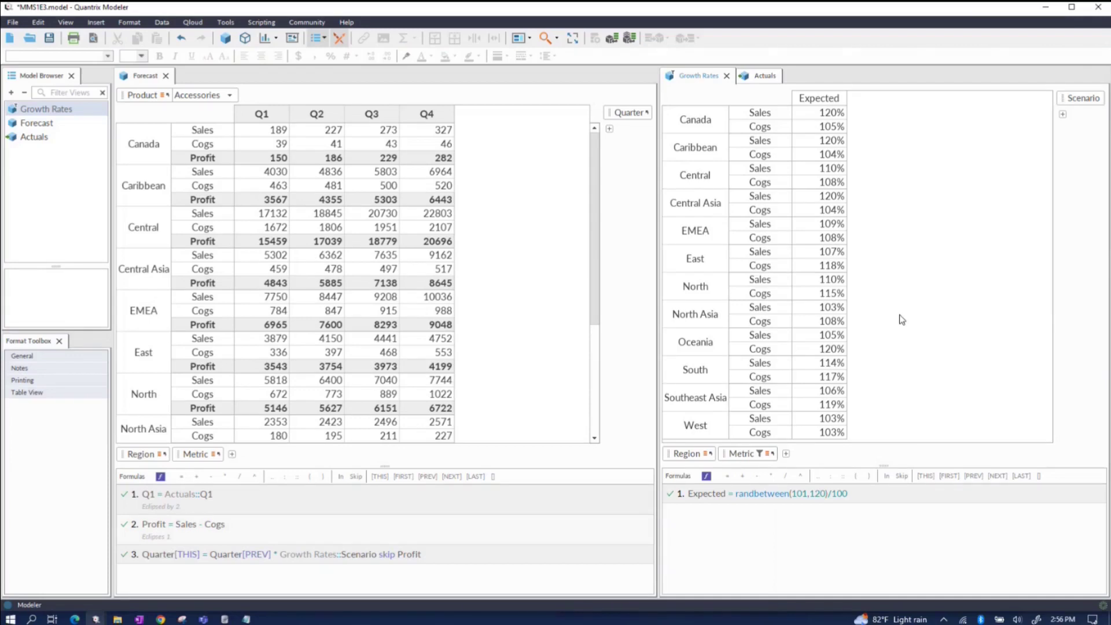
left_click(877, 500)
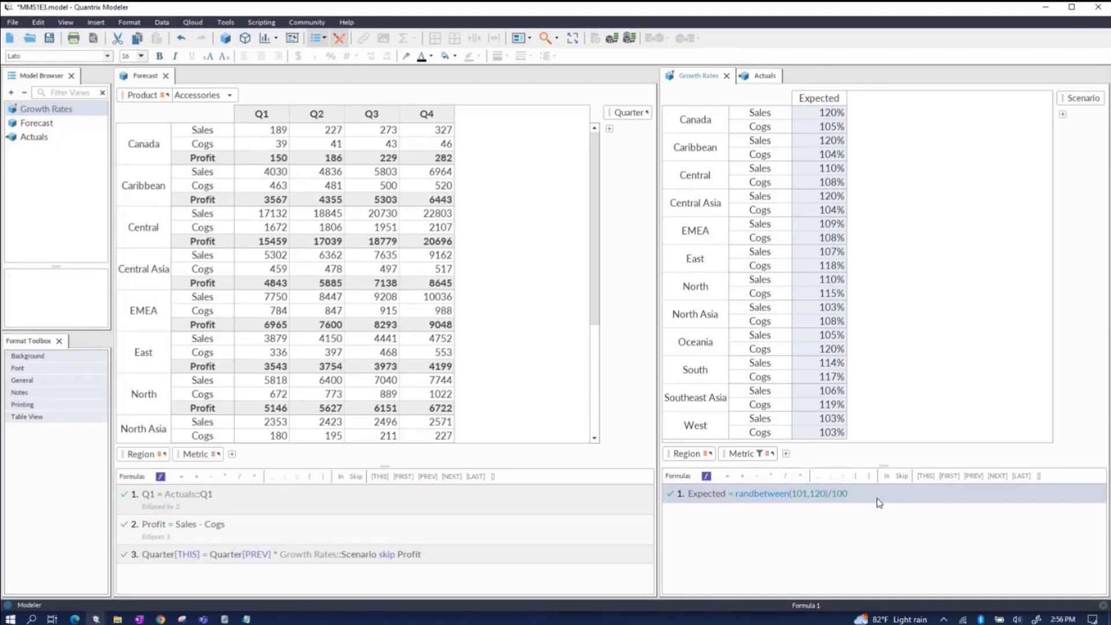
left_click(912, 355)
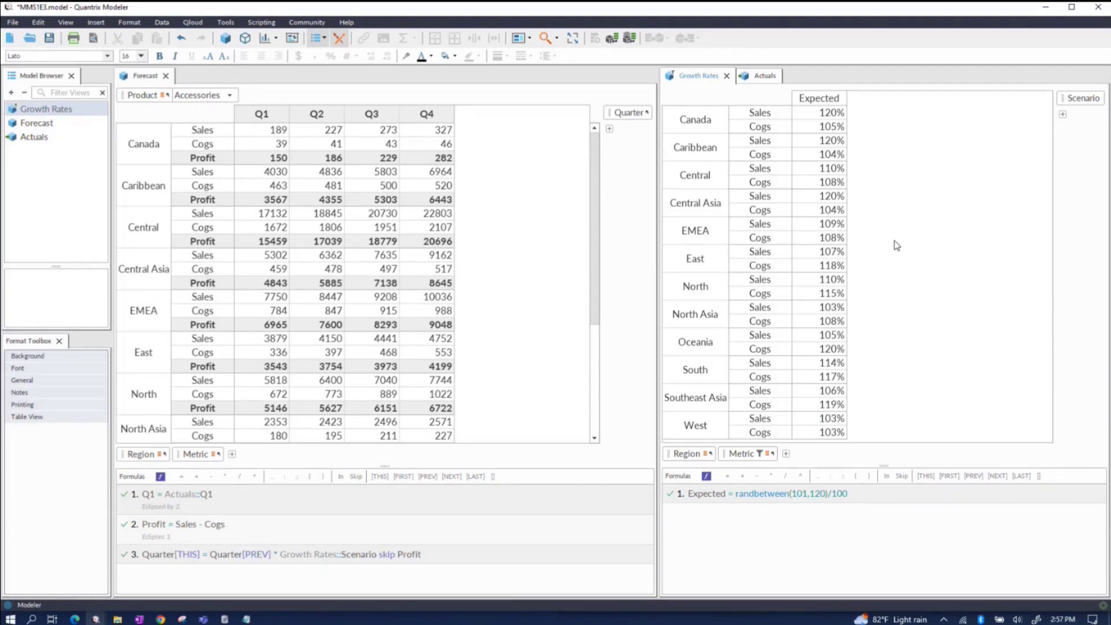
Add two items after Expected in the Scenario category of Growth Rates and name them Low and High.
left_click(841, 98)
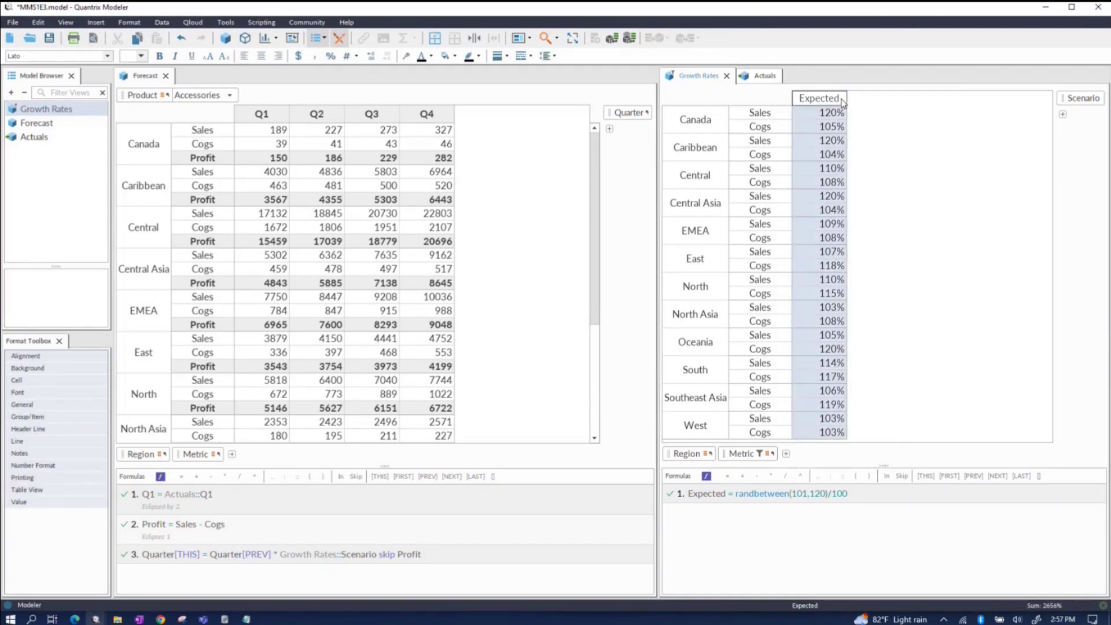
key("Return")
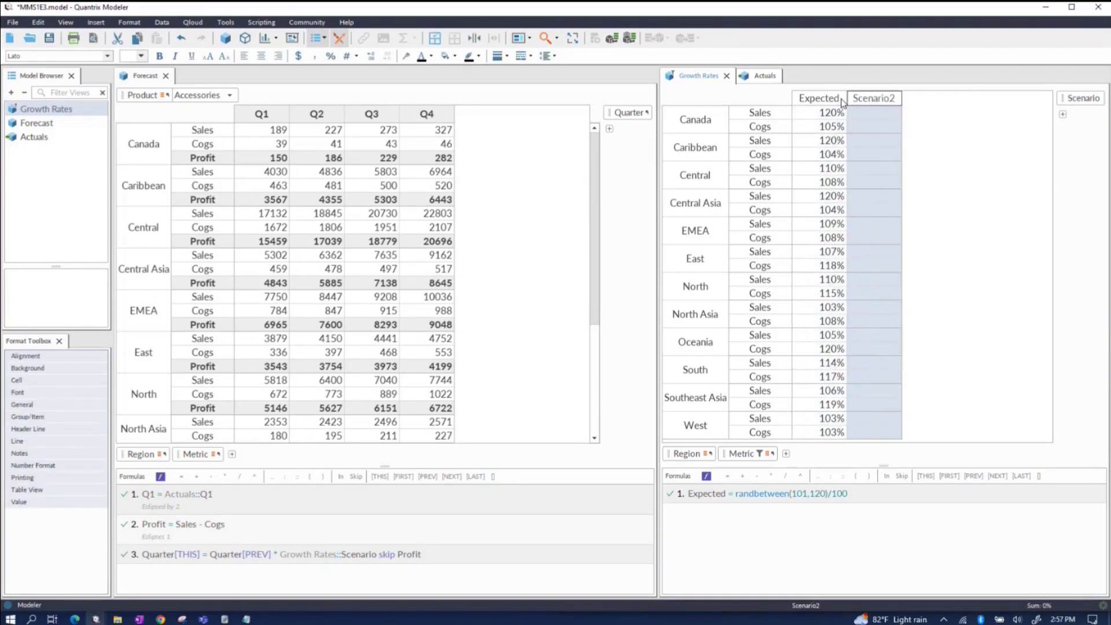
key("Return")
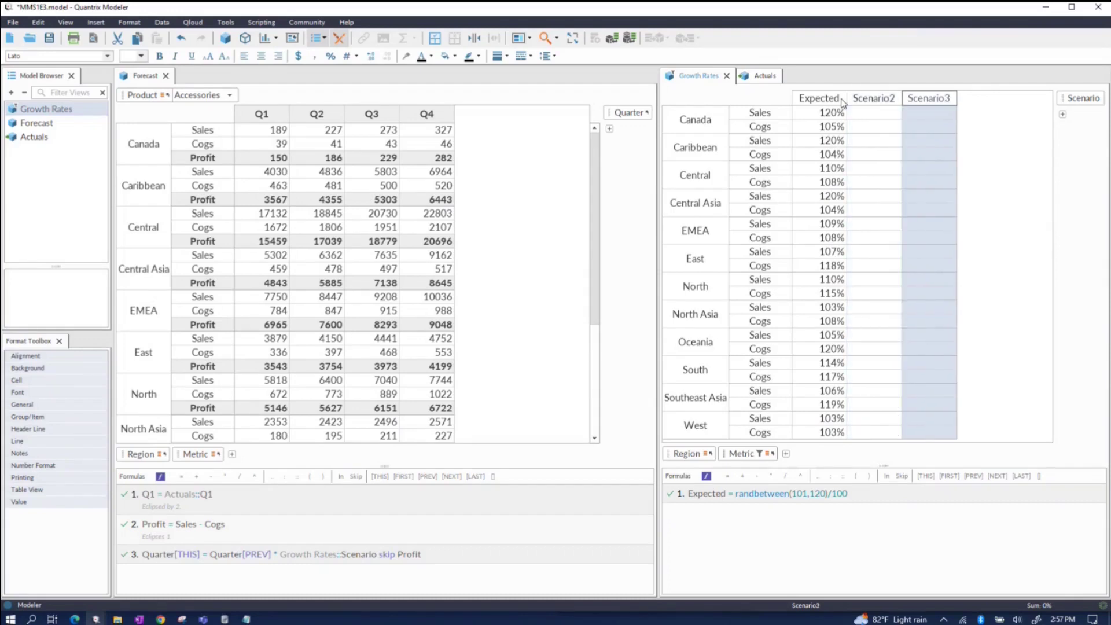
double_click(874, 99)
type("Low")
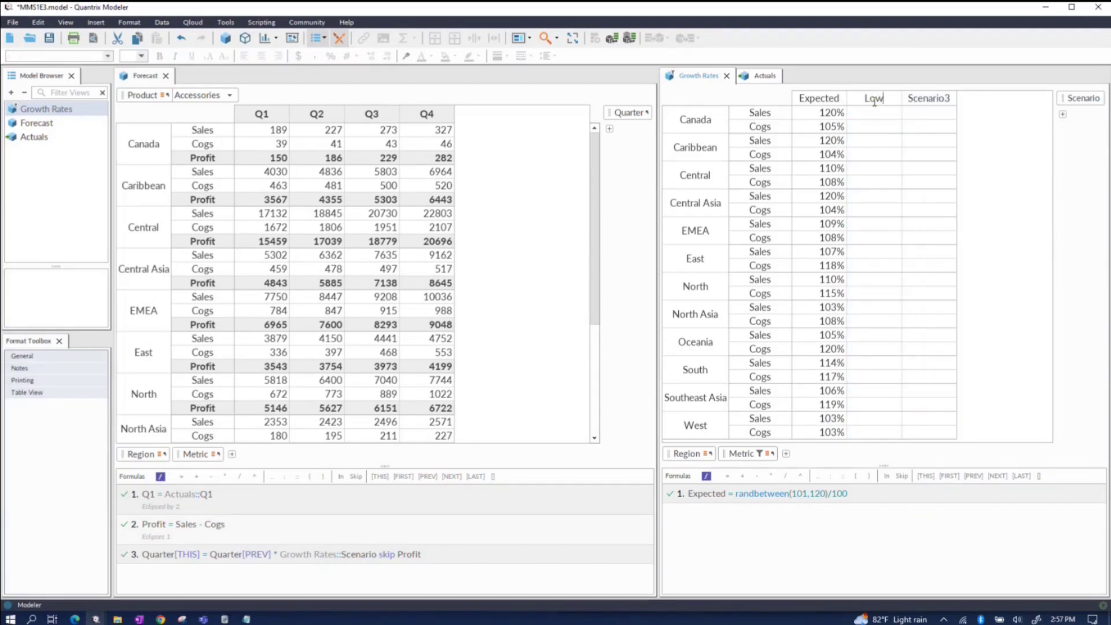
left_click(874, 103)
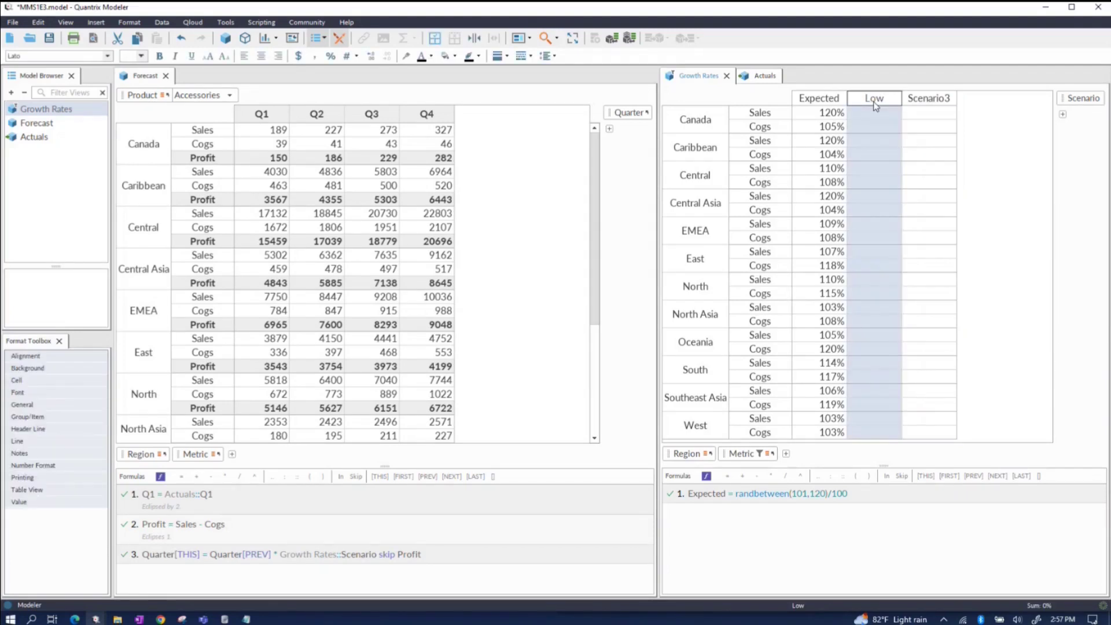
left_click(910, 100)
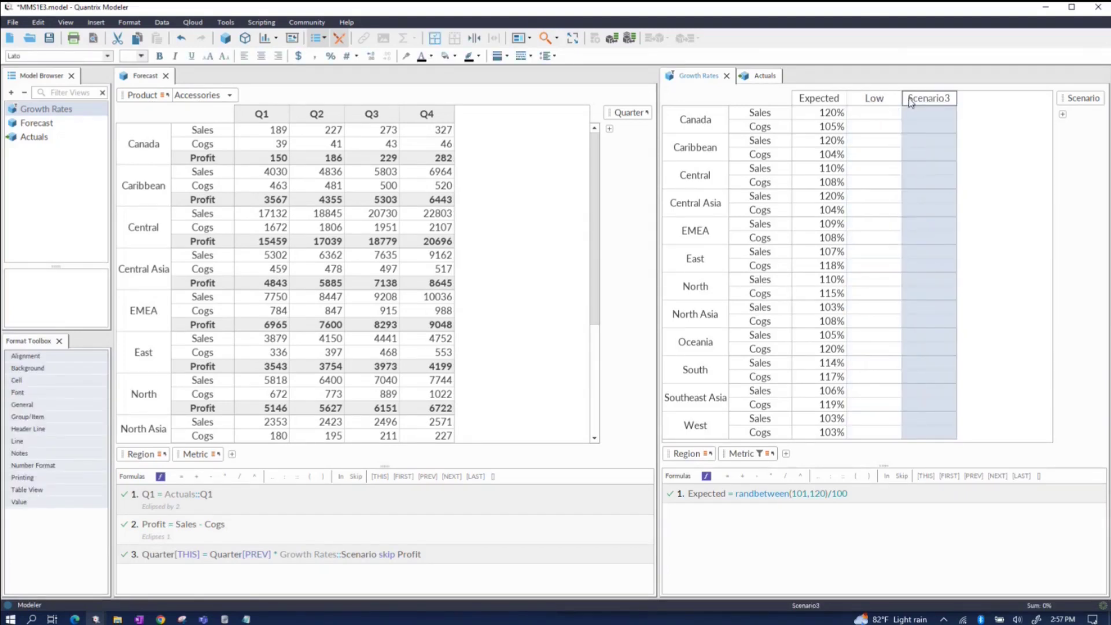
type("High")
key("Return")
Add the Growth Rates formulas Low = Expected * .9 and High = Expected * 1.1.
key("Left")
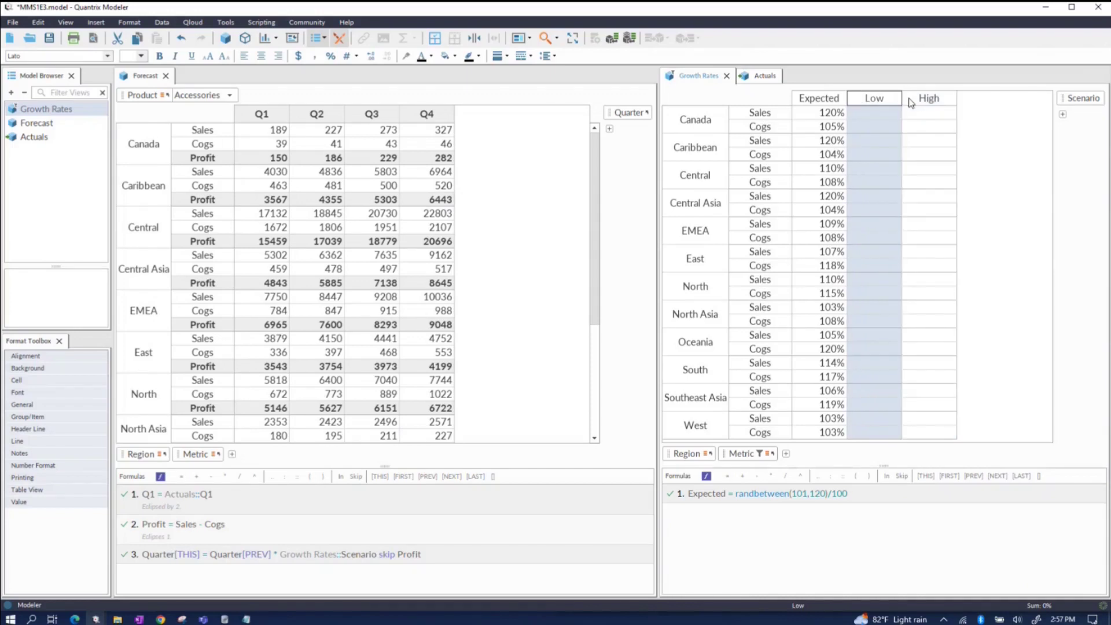
type("= Expected * .9")
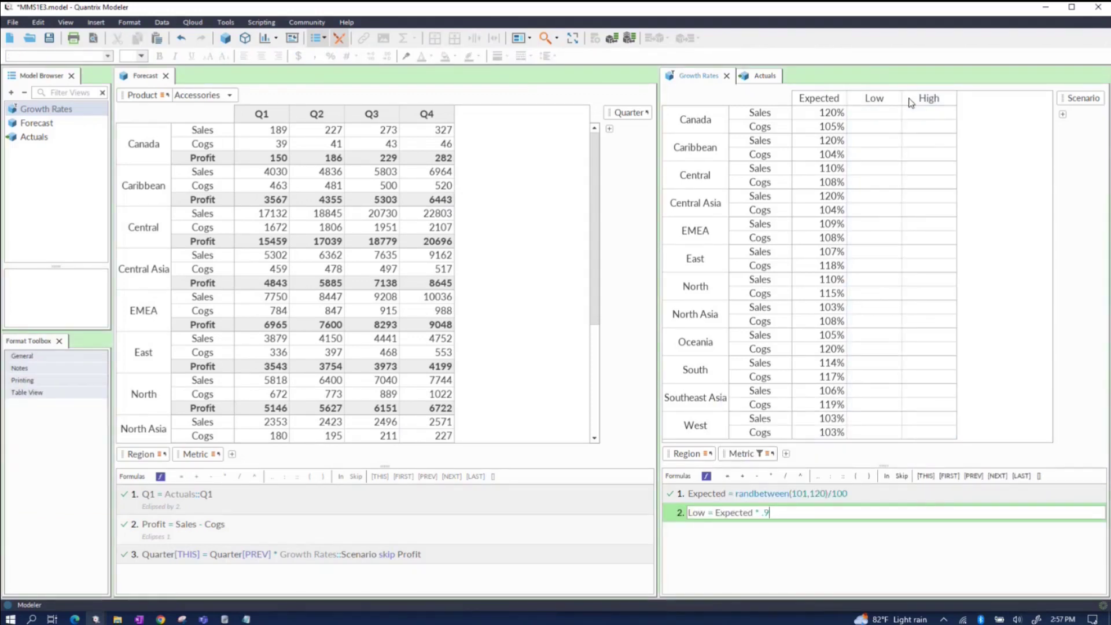
key("Return")
left_click(911, 102)
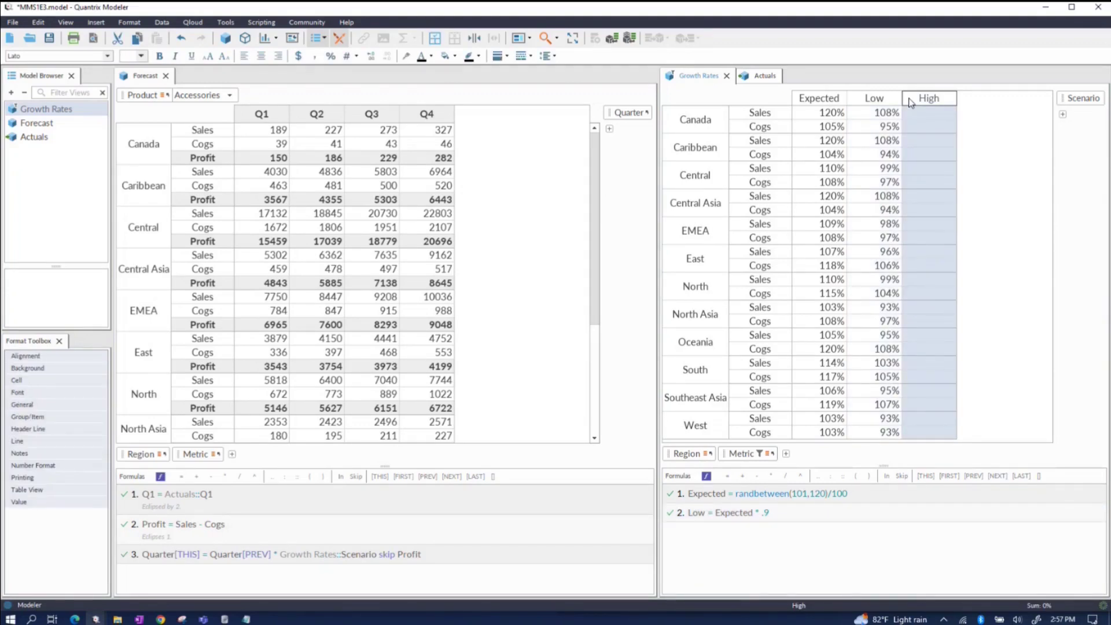
type("= Expected * 1.1")
key("Return")
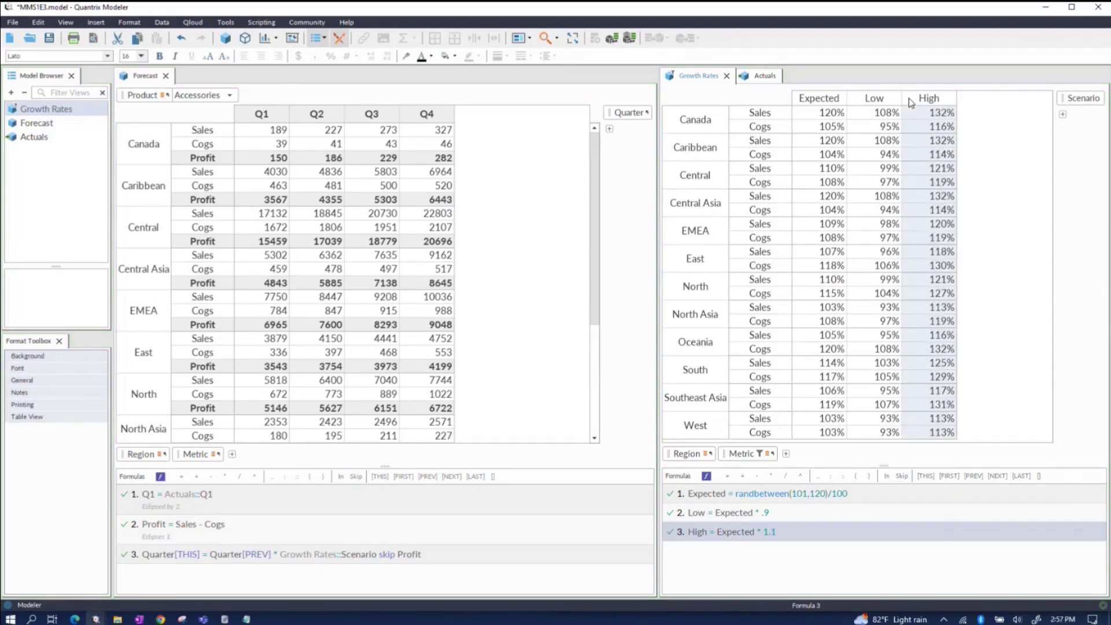
Move the Forecast matrix's Region category to the filter area and set the Product filter to Appliances.
left_click(642, 235)
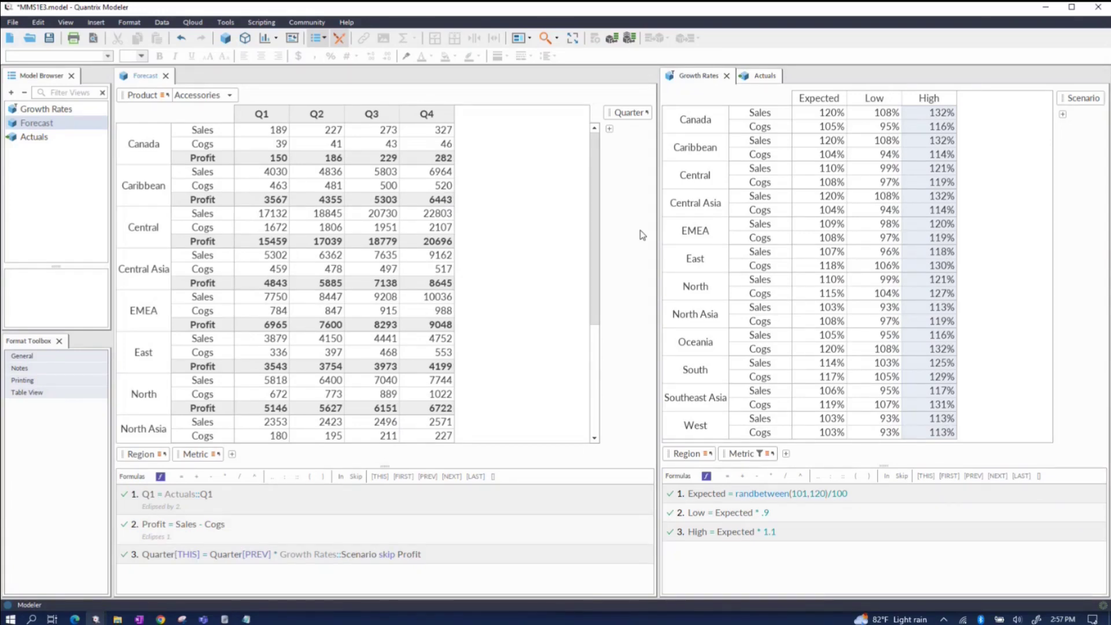
left_click_drag(142, 453, 146, 118)
left_click(306, 228)
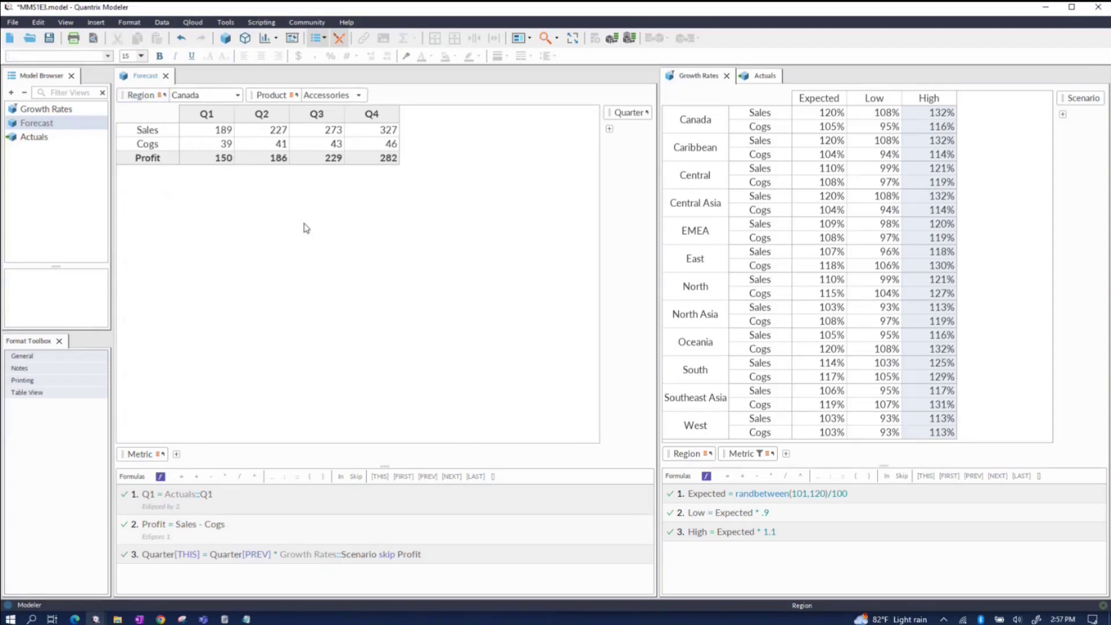
left_click(358, 95)
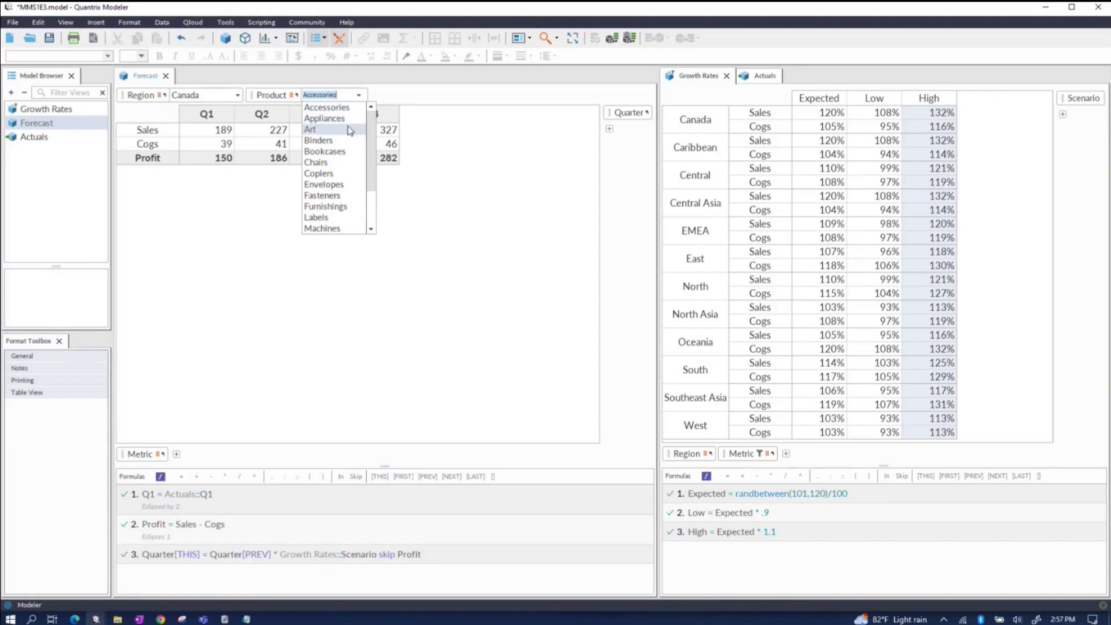
left_click(324, 118)
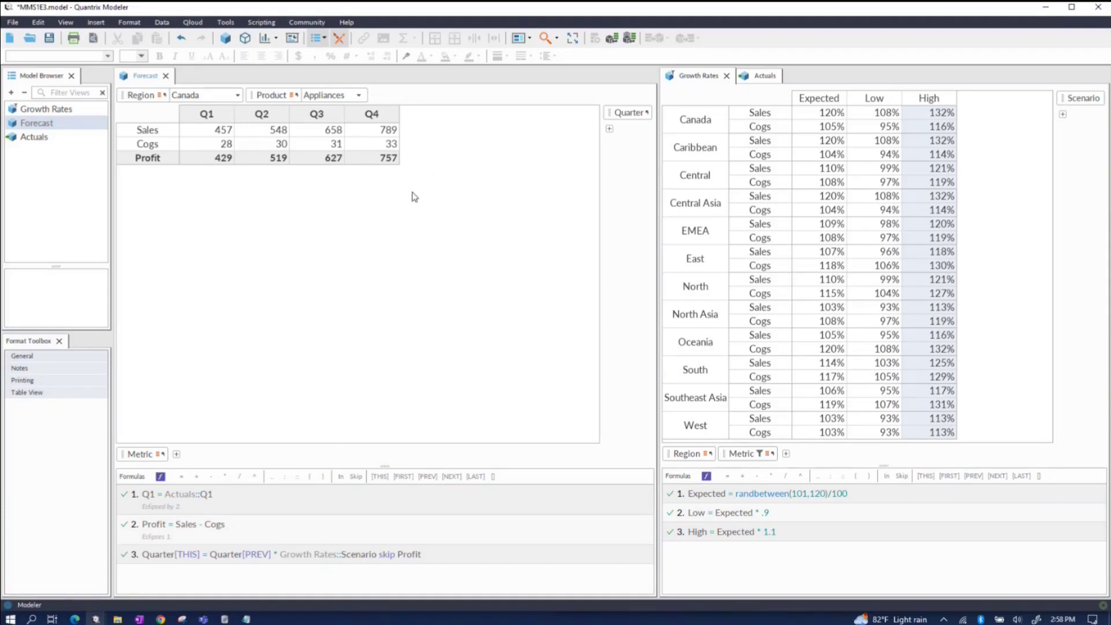
Link the Scenario category from Growth Rates into the Forecast columns beneath Quarter and review the scenario figures across all quarters.
left_click_drag(1079, 101, 1079, 142)
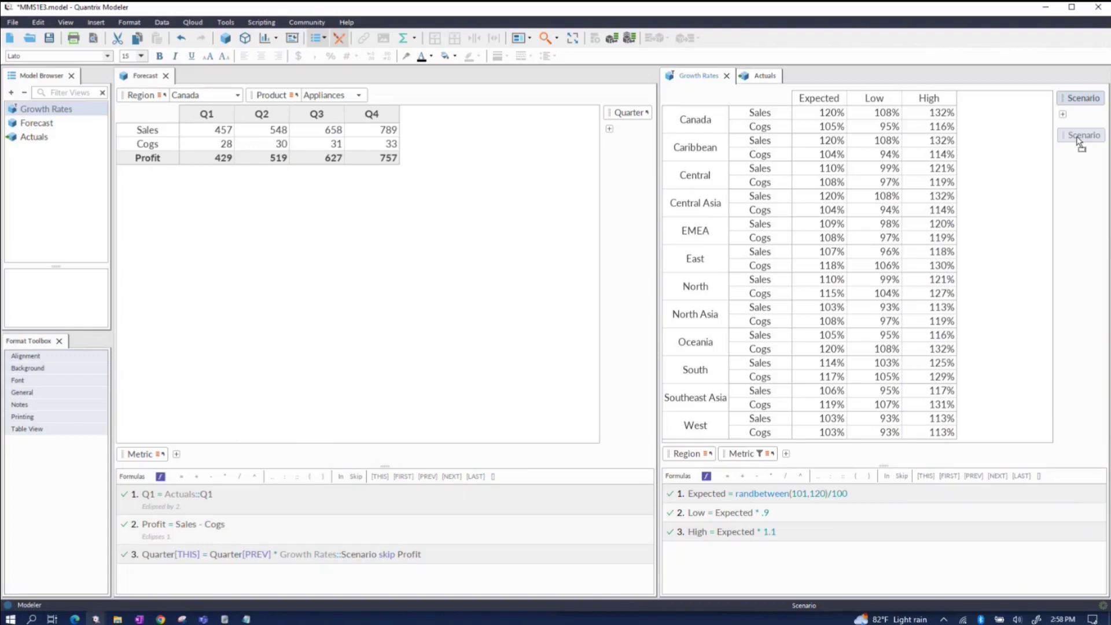
left_click_drag(1080, 141, 626, 142)
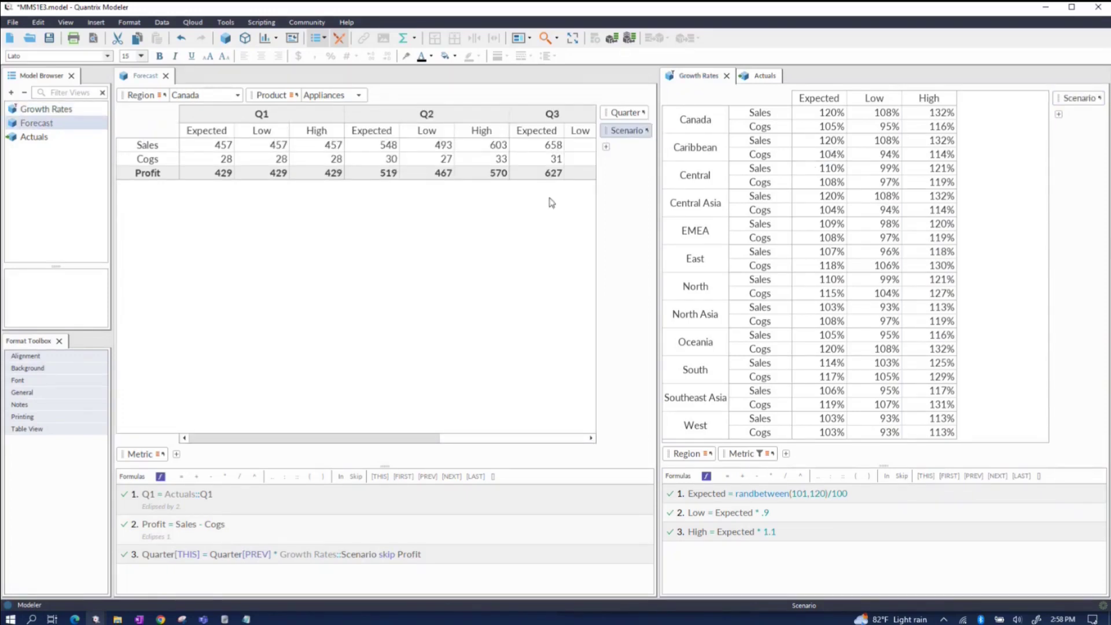
left_click_drag(332, 438, 491, 414)
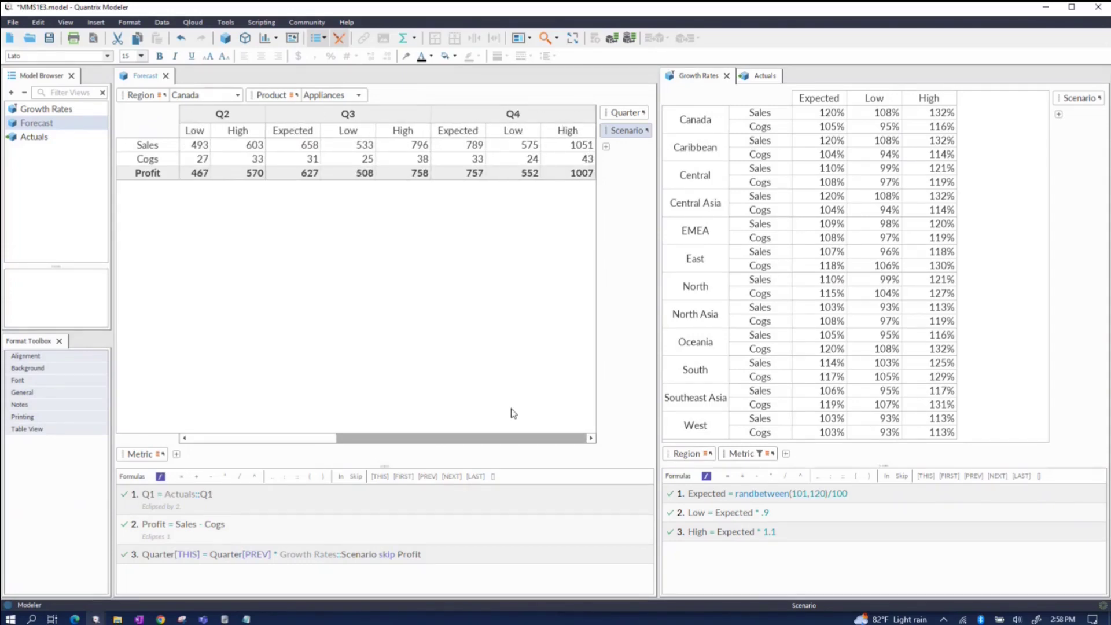
left_click_drag(512, 413, 281, 374)
Set the Forecast matrix's Region filter to North and its Product filter to Envelopes.
left_click(237, 96)
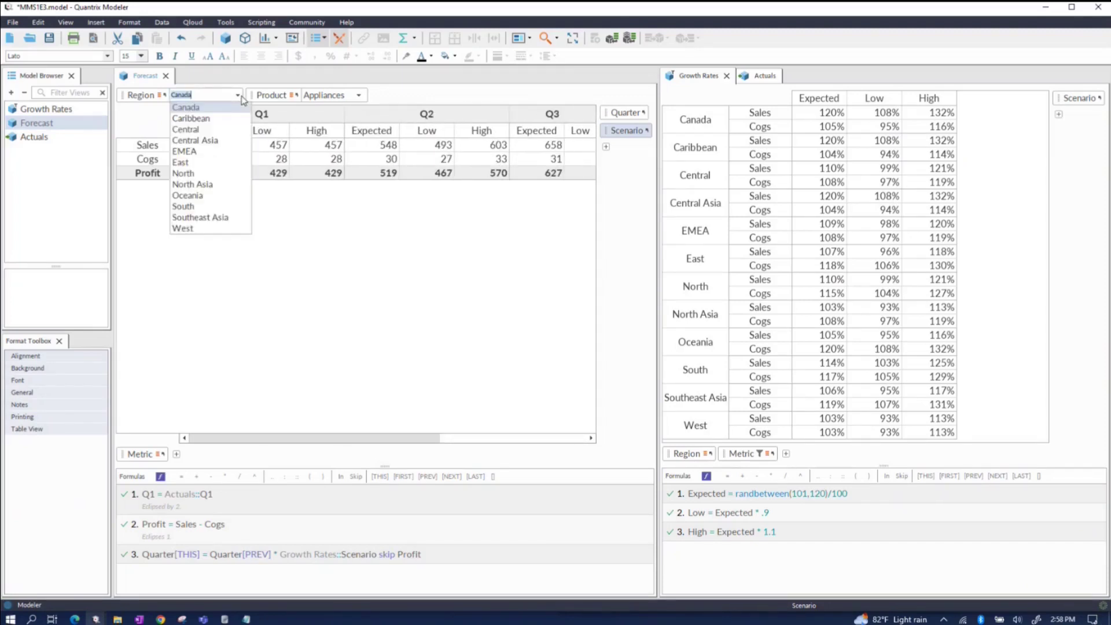
left_click(220, 174)
left_click(359, 95)
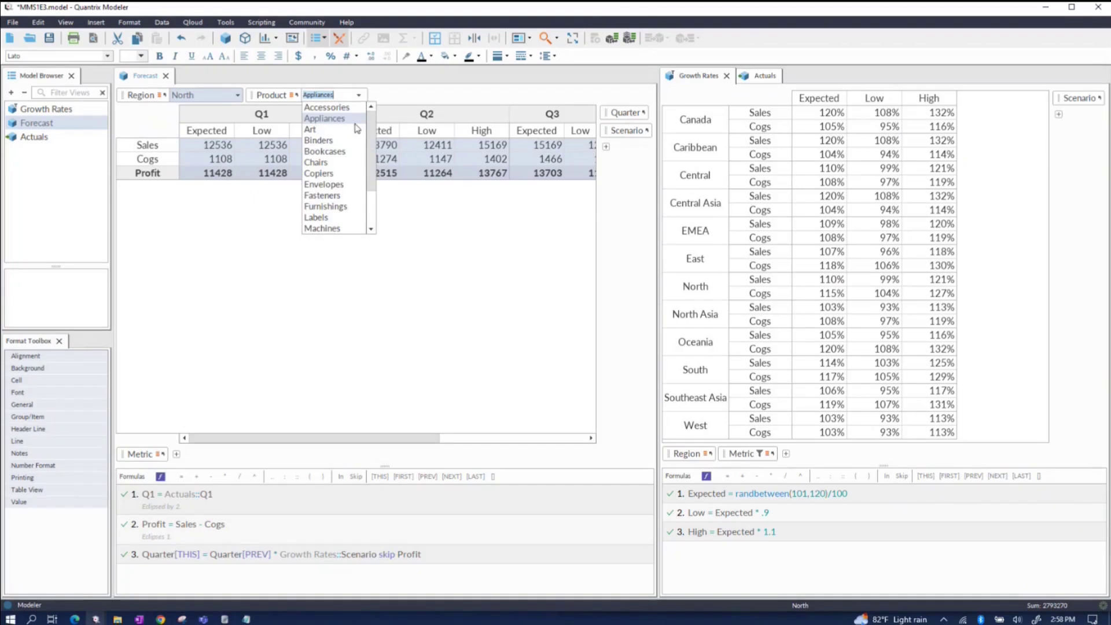
left_click(344, 189)
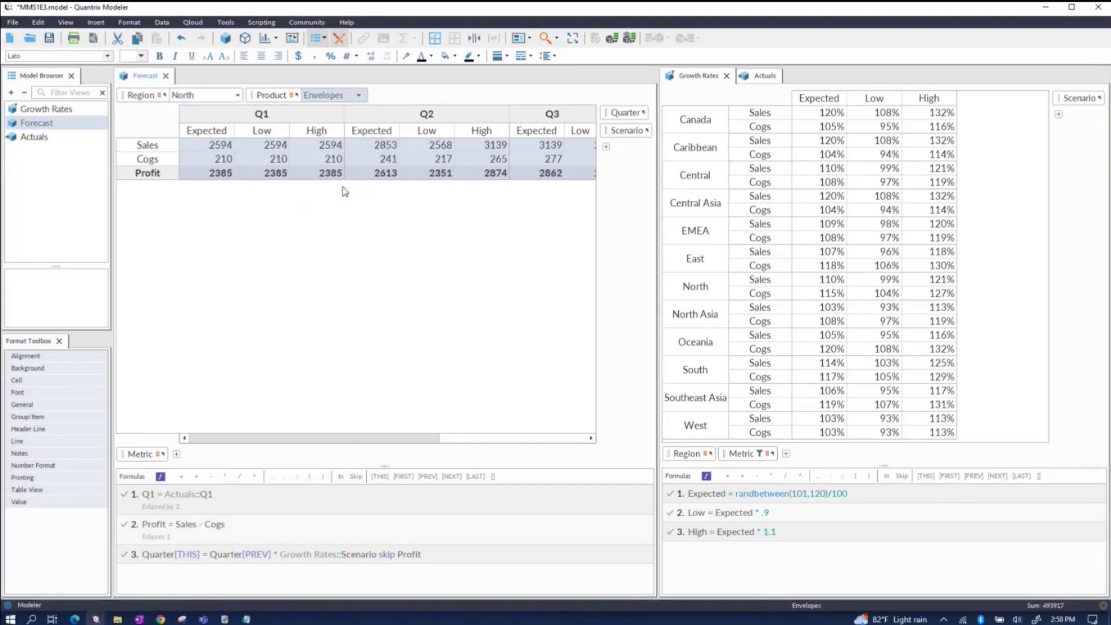
left_click(360, 248)
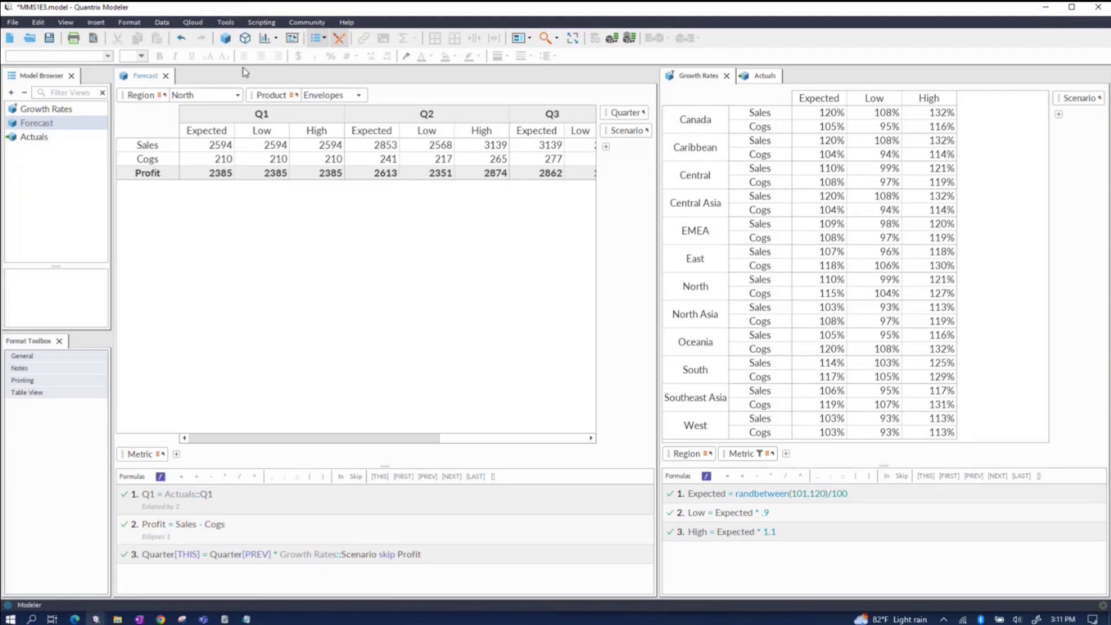
Create a new matrix and dock it below the Growth Rates matrix.
left_click(226, 38)
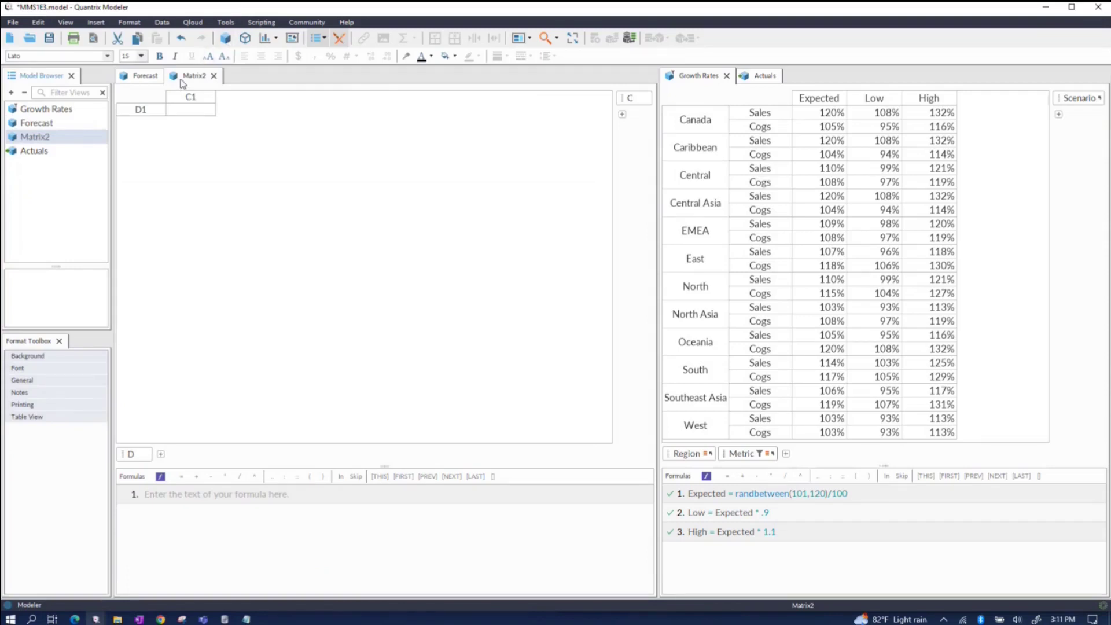
left_click_drag(182, 79, 874, 414)
Rename the new matrix Scenario Manager and link the Metric category from Growth Rates in place of its column category C.
right_click(685, 428)
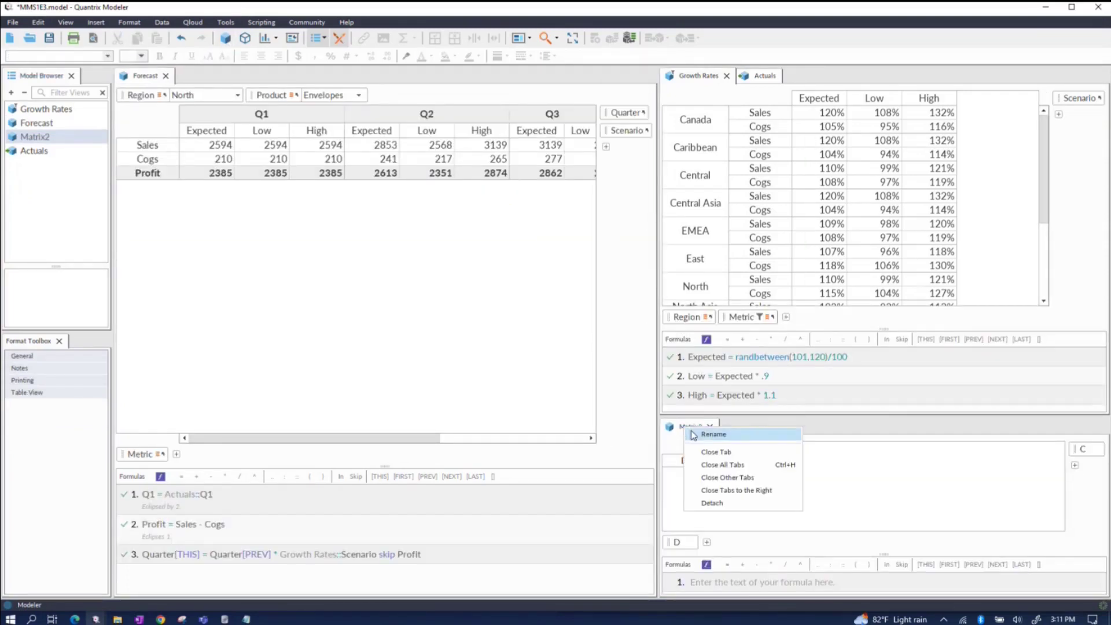
left_click(692, 433)
type("Scenari")
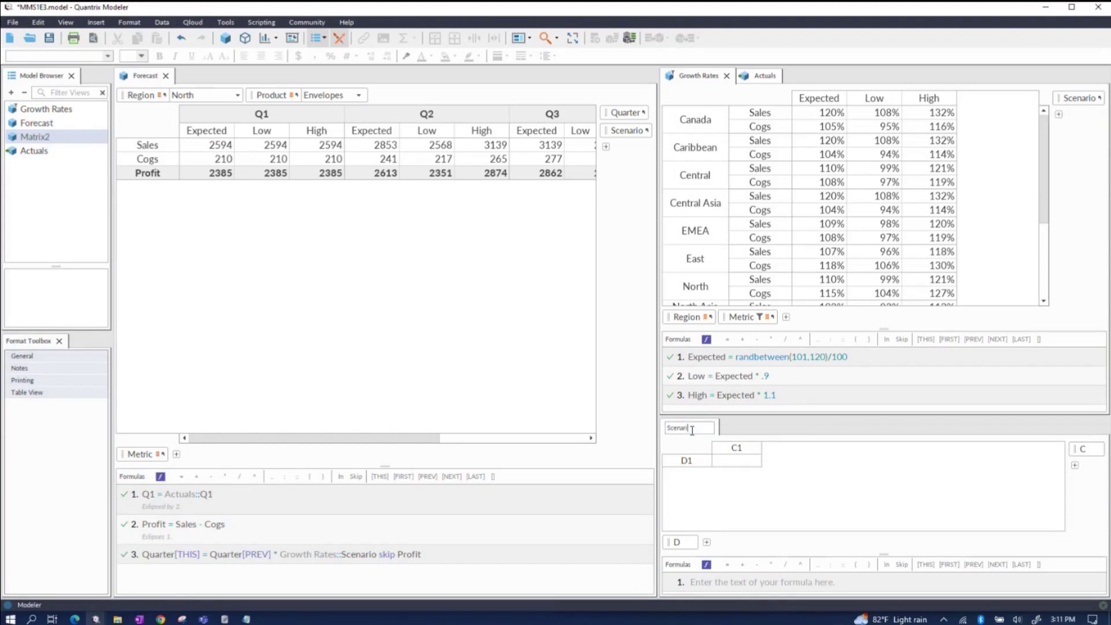
type("o Manager")
key("Return")
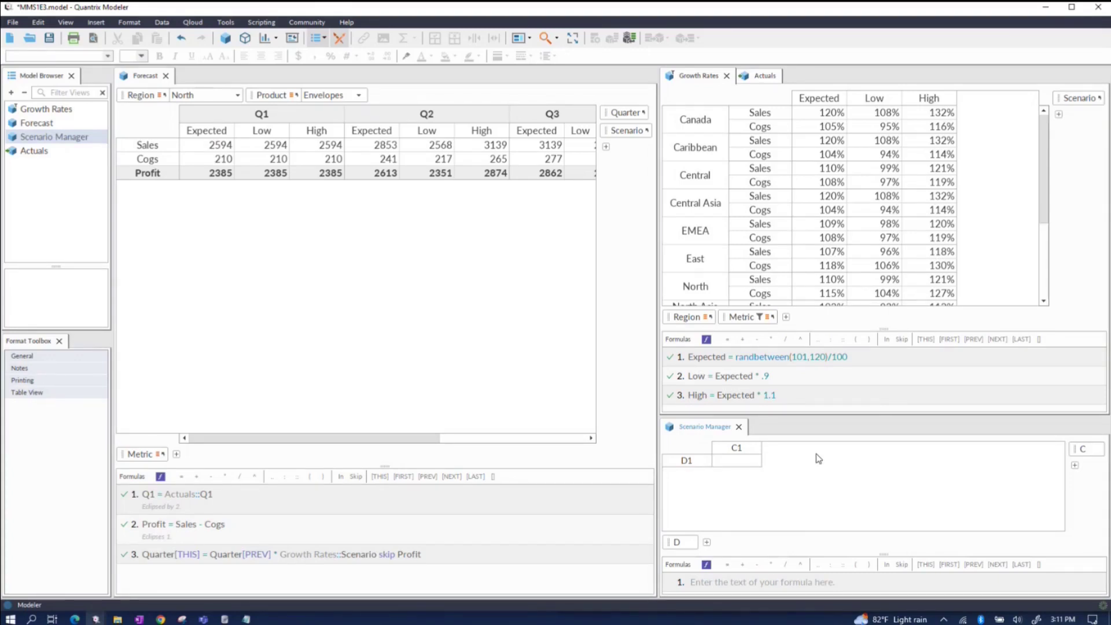
left_click_drag(747, 317, 1066, 449)
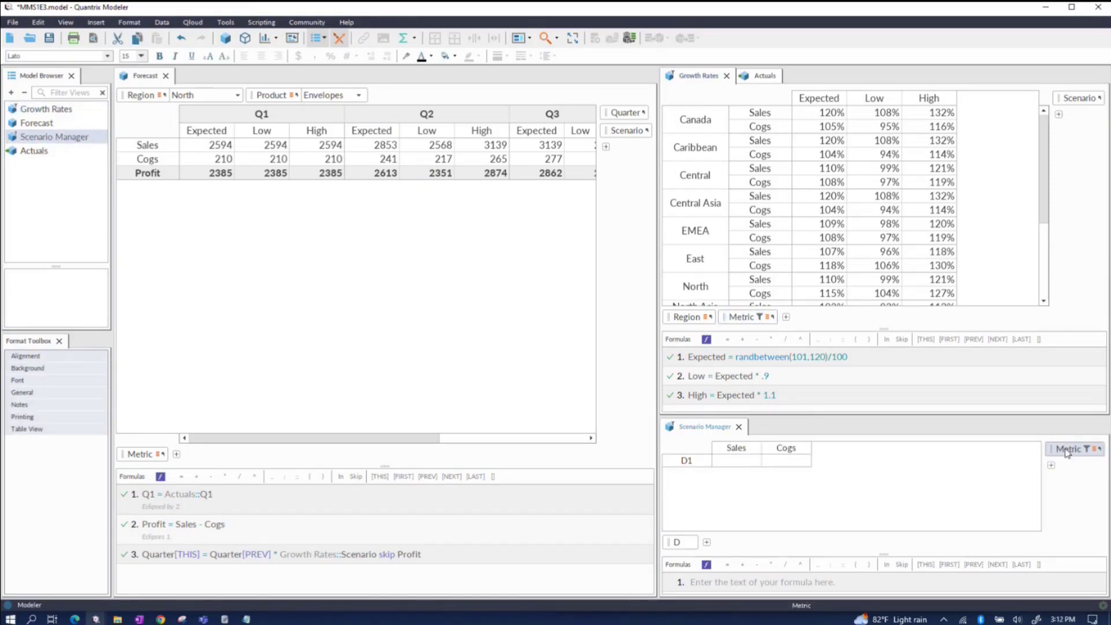
Constrain the input of the Sales and Cogs columns in Scenario Manager to item names from the Scenario category.
left_click_drag(750, 457, 773, 460)
right_click(773, 460)
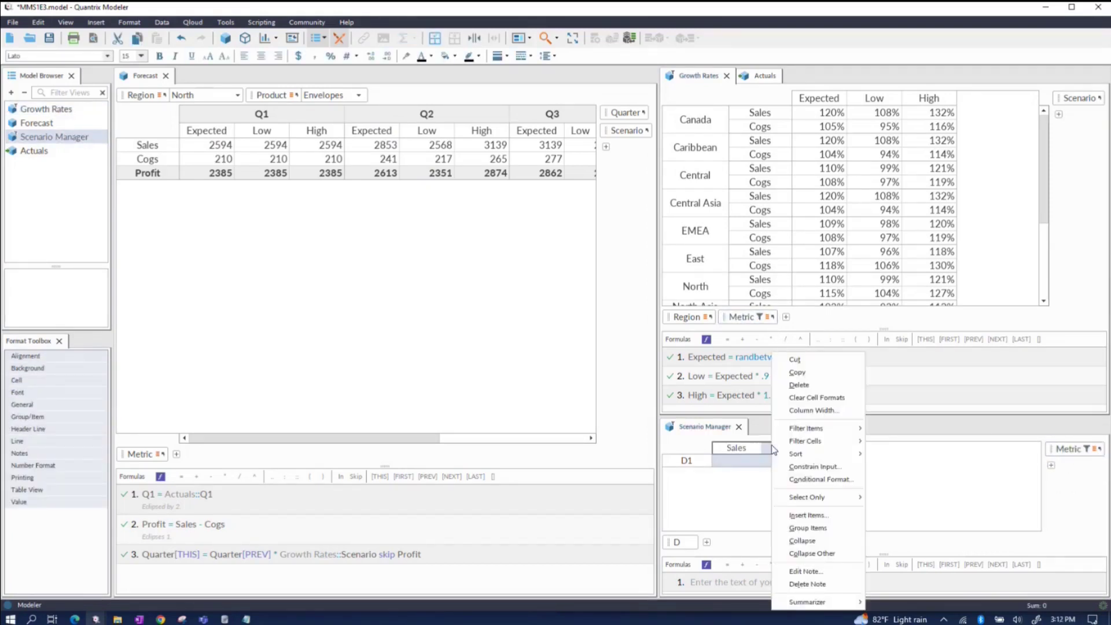
left_click(798, 465)
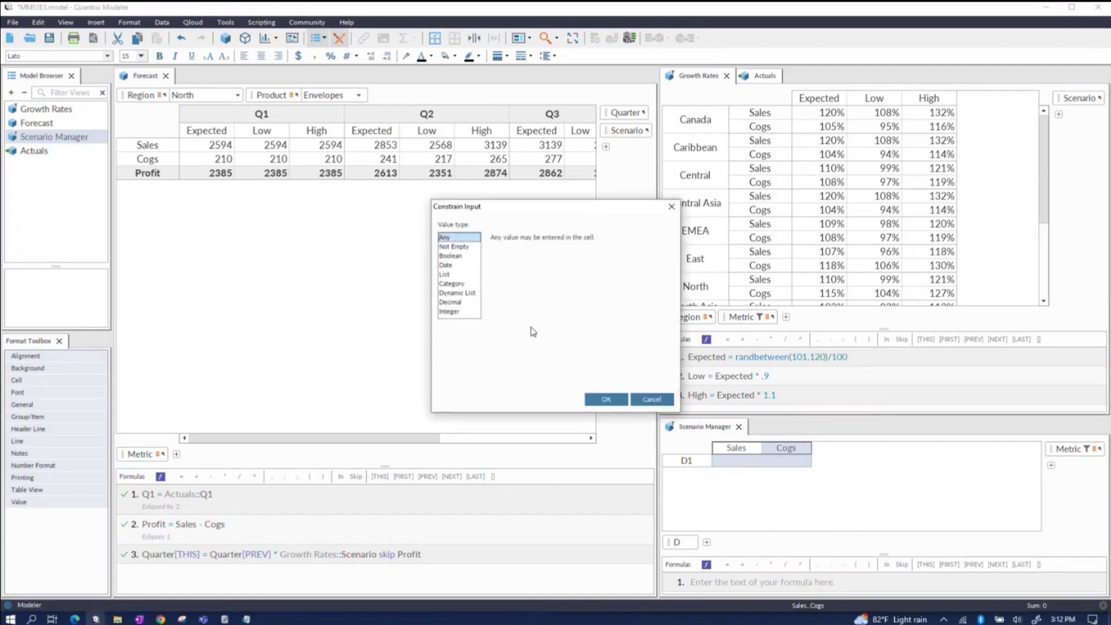
left_click(451, 283)
left_click(555, 259)
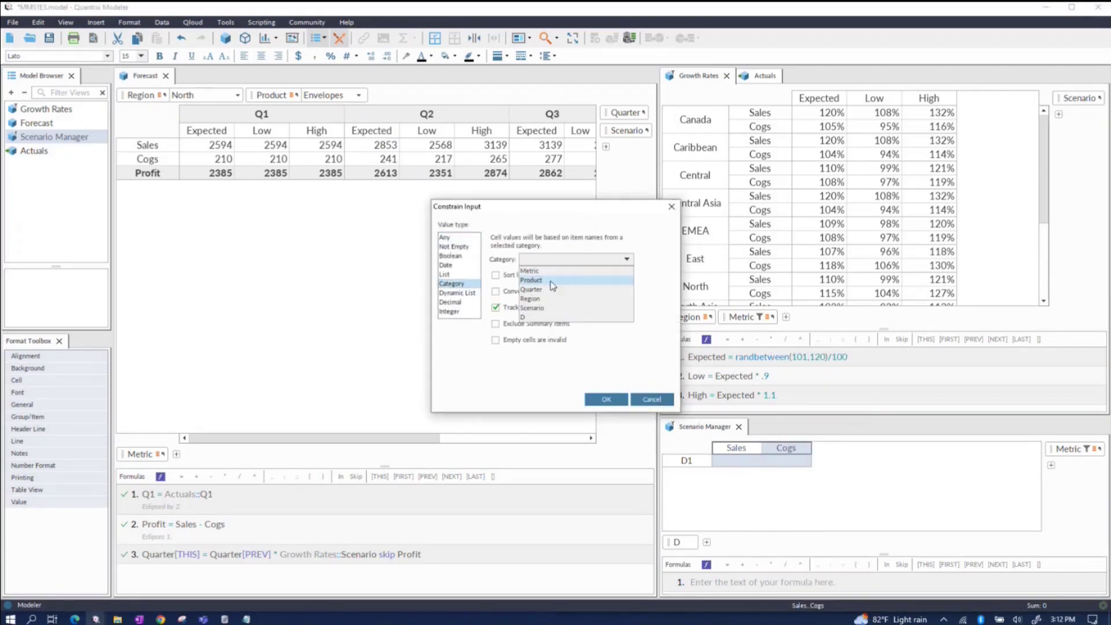
left_click(546, 308)
left_click(606, 399)
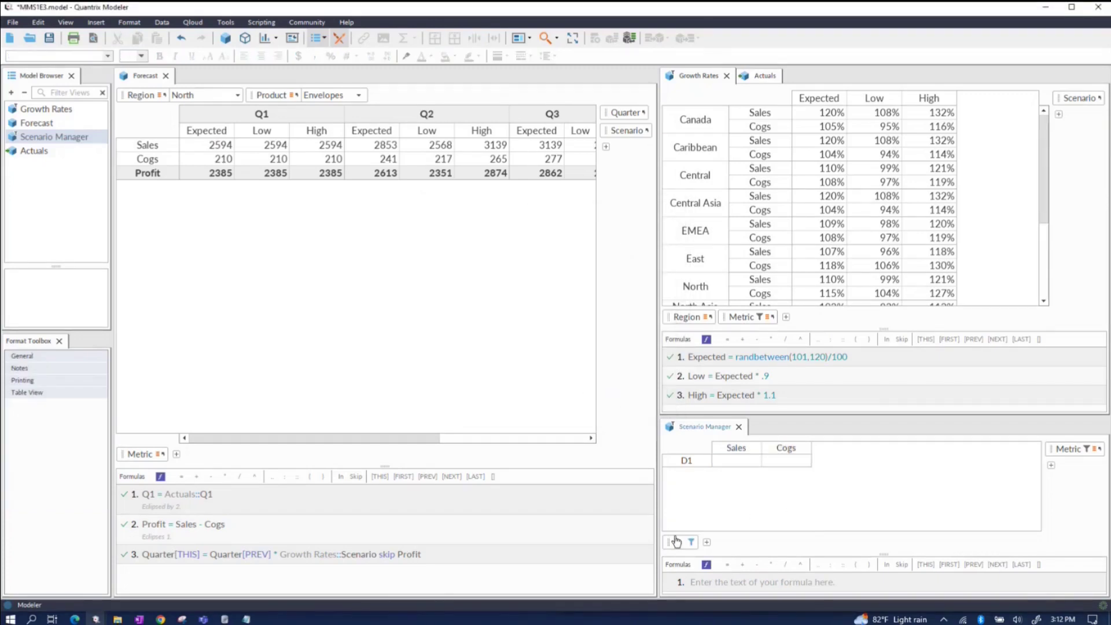
Rename the Scenario Manager row category D as Combo.
left_click(675, 542)
double_click(675, 542)
type("Comb")
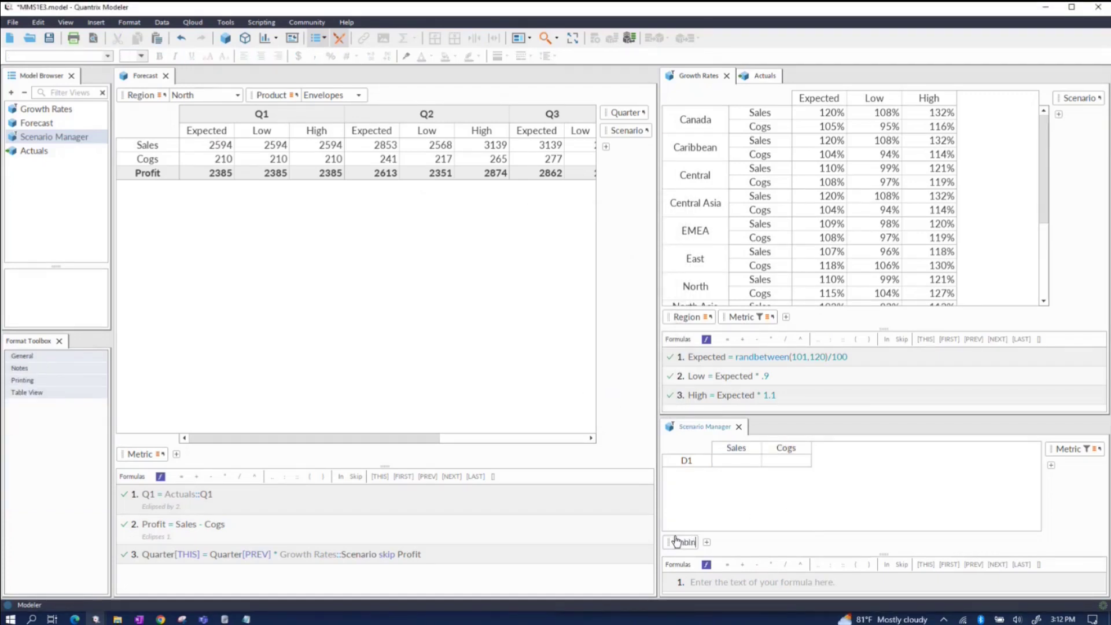
type("o")
key("Return")
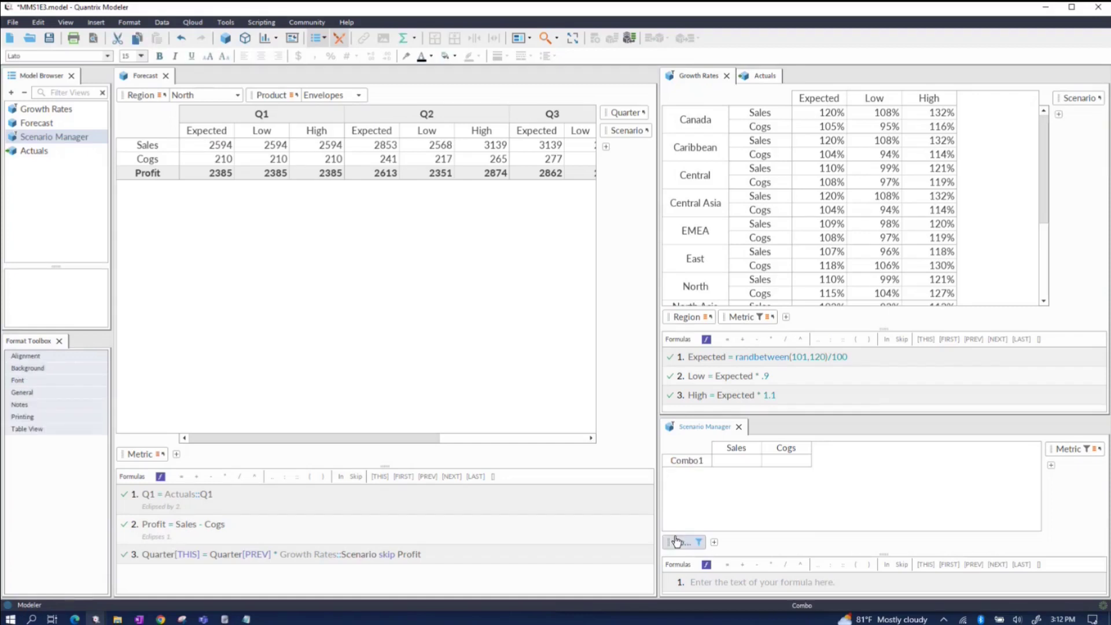
Set Combo1 in Scenario Manager to Low for Sales and High for Cogs.
left_click(747, 461)
left_click(756, 460)
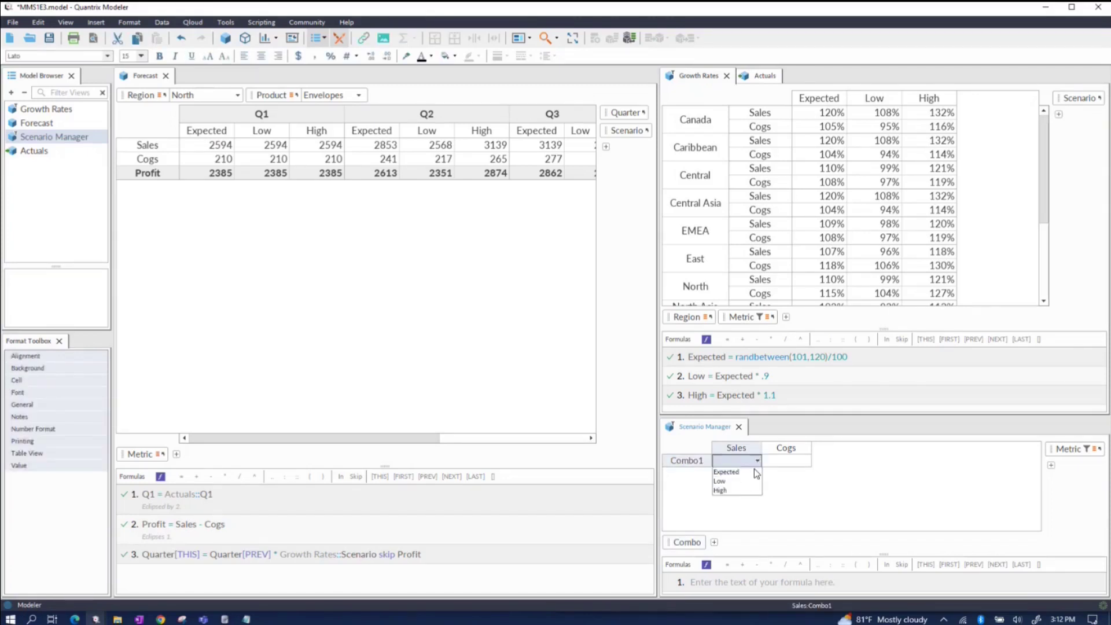
left_click(749, 480)
left_click(795, 461)
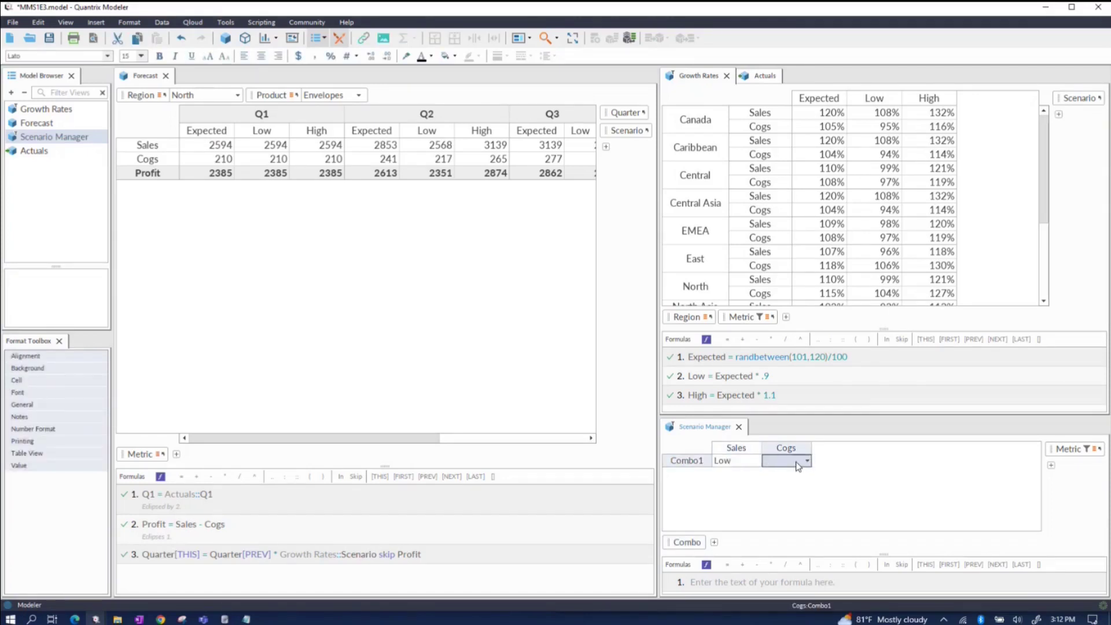
left_click(808, 461)
left_click(803, 491)
left_click(814, 498)
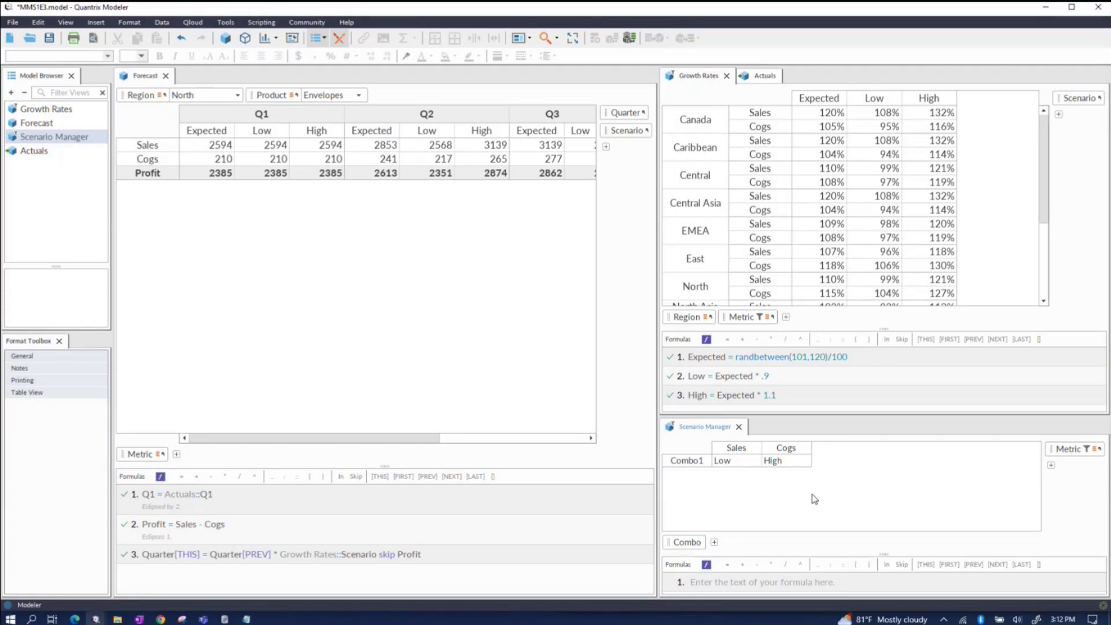
Replace the Forecast matrix's Scenario category with Combo from Scenario Manager, unlinking and replacing just this instance.
left_click_drag(672, 544, 622, 130)
left_click(526, 307)
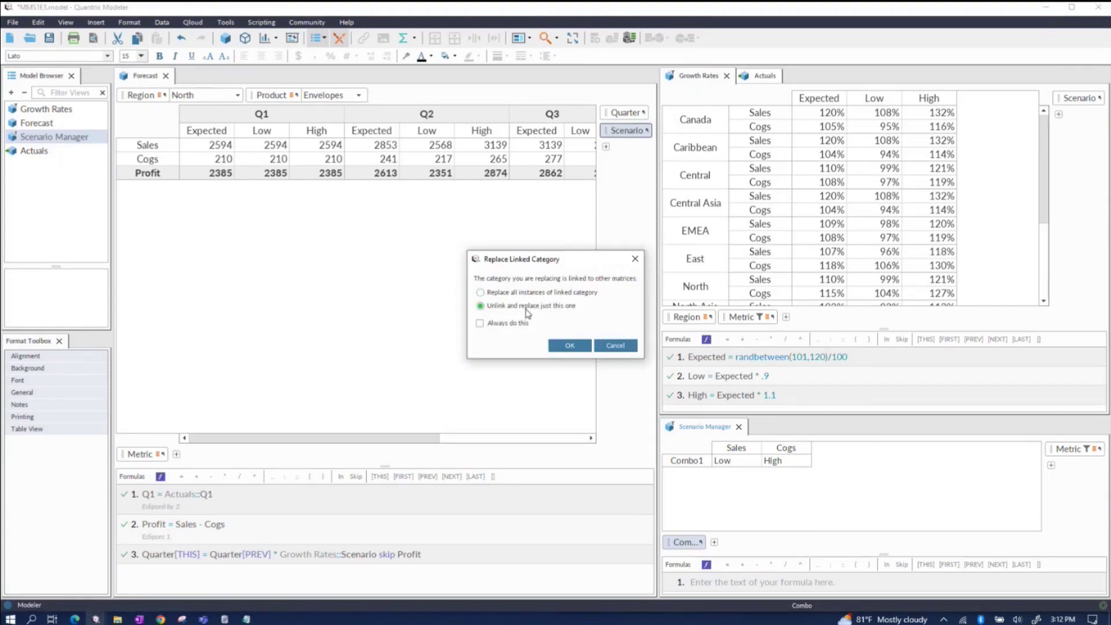
left_click(569, 345)
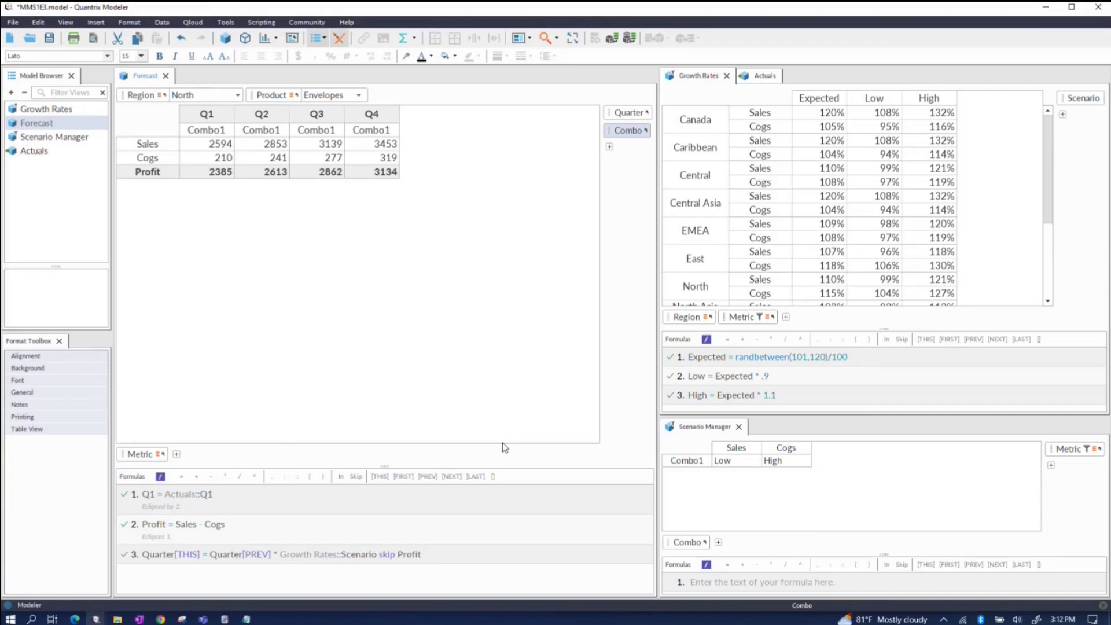
Insert "using Scenario Manager:: as Growth Rates::Scenario" before "skip Profit" in the third Forecast formula.
double_click(379, 555)
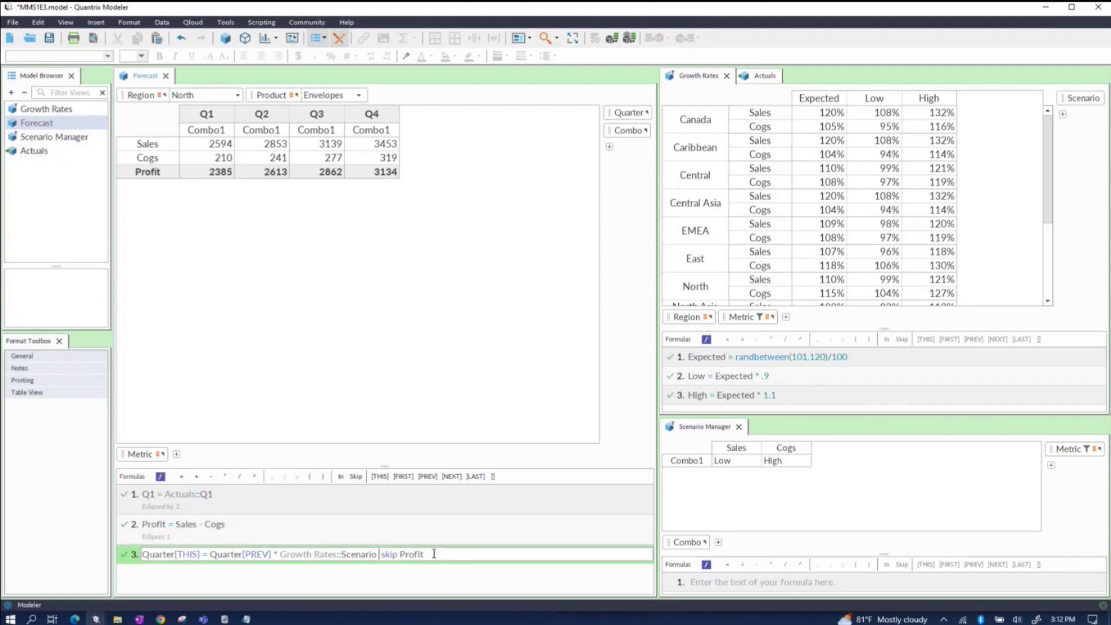
type("using Scenario Manager:: as")
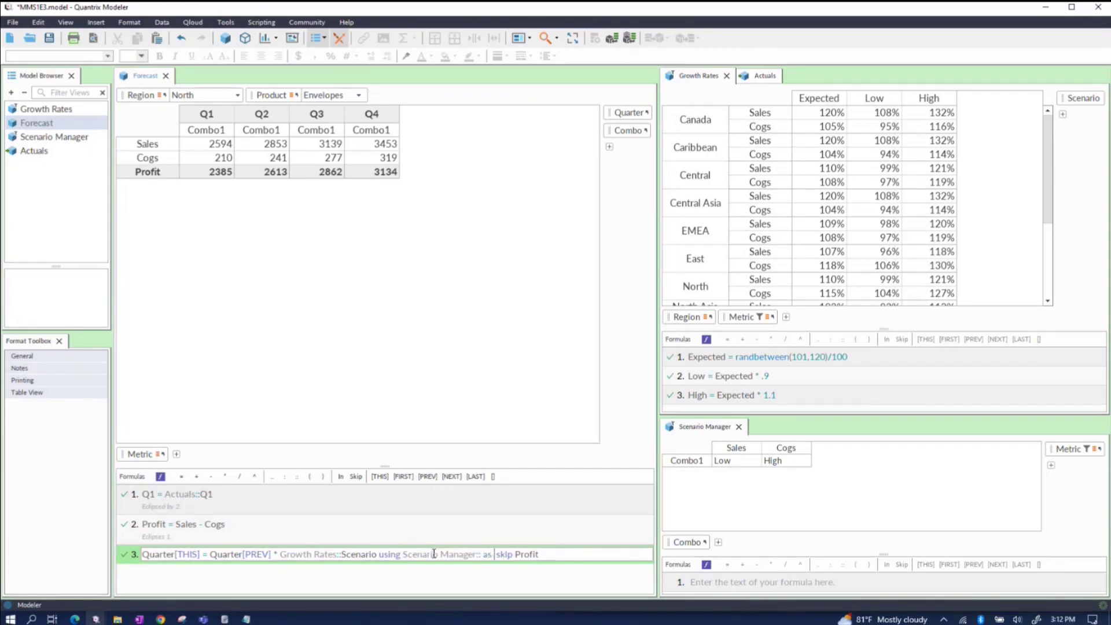
left_click(1078, 98)
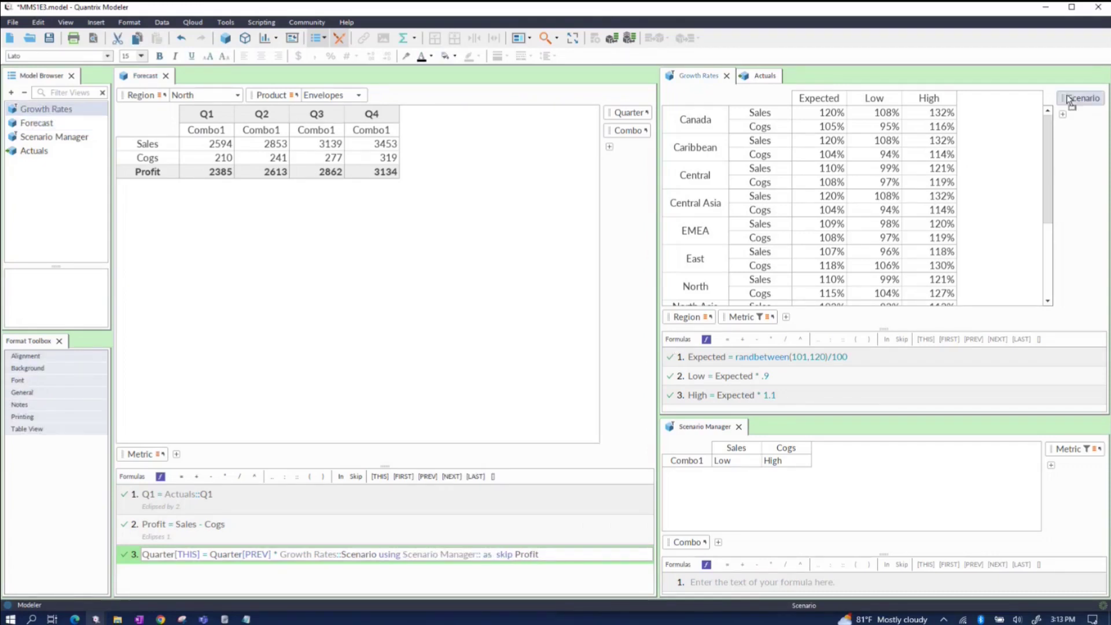
left_click(1078, 97)
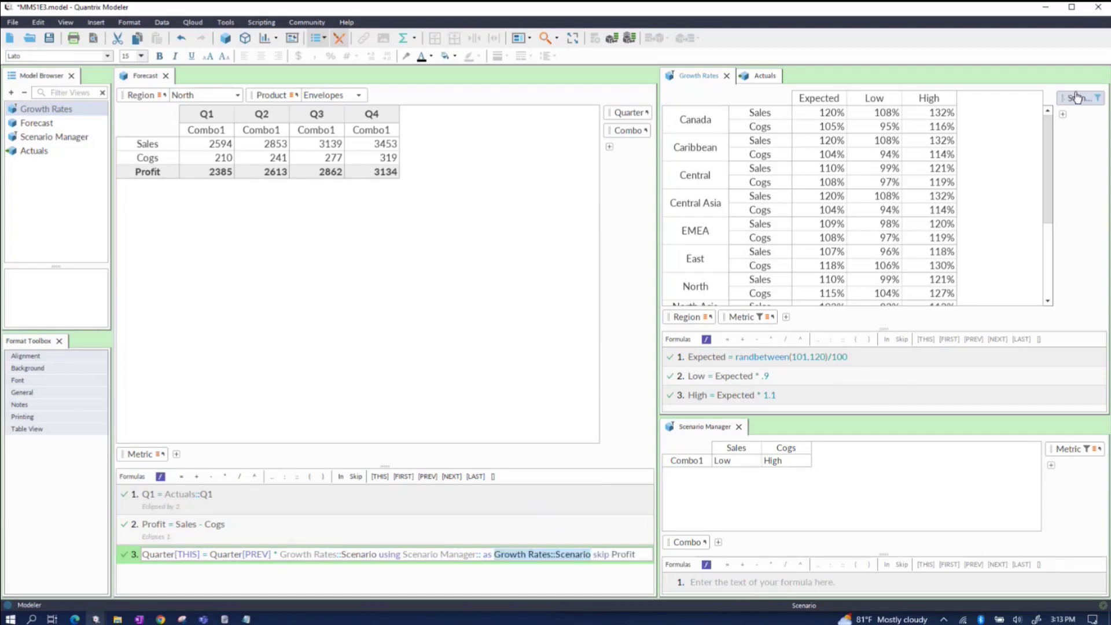
key("Return")
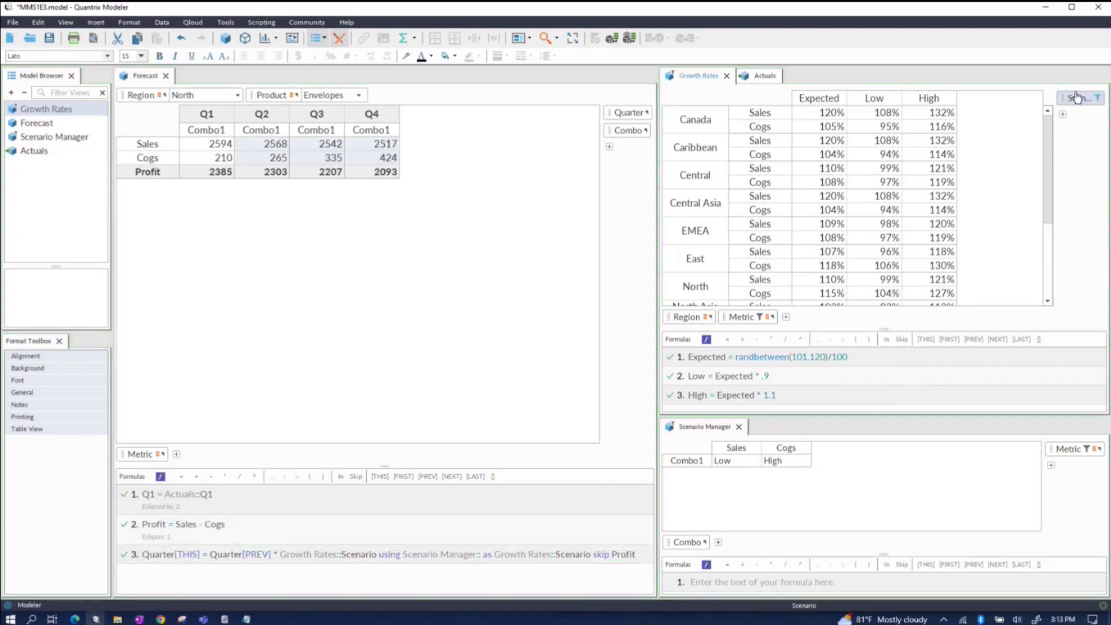
Set both Sales and Cogs of Combo1 in Scenario Manager to Expected.
left_click(756, 462)
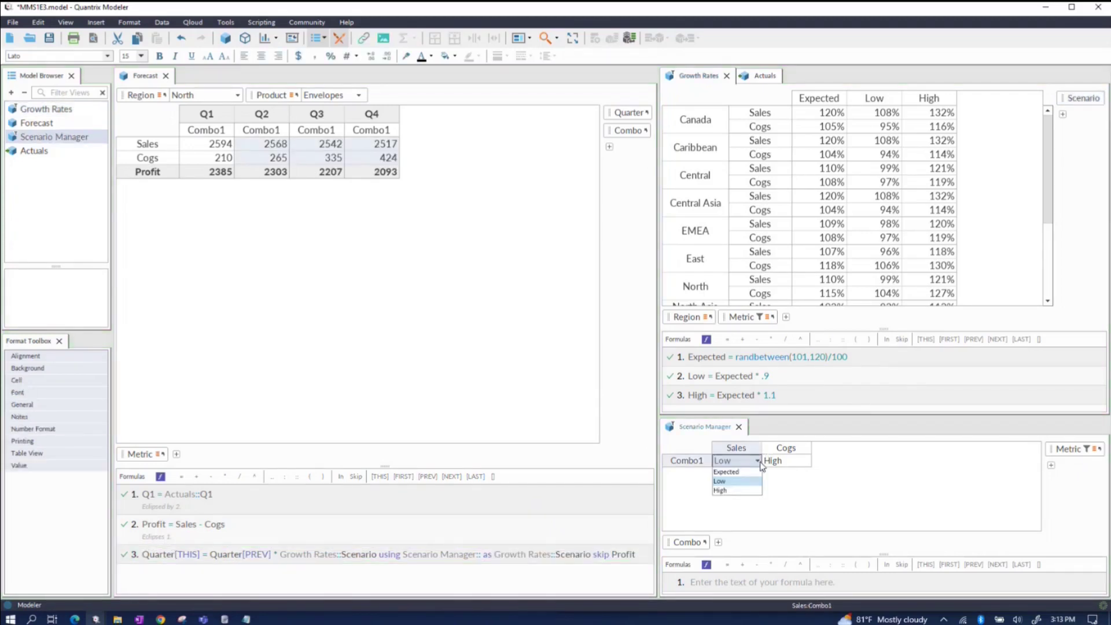
left_click(755, 471)
left_click(807, 462)
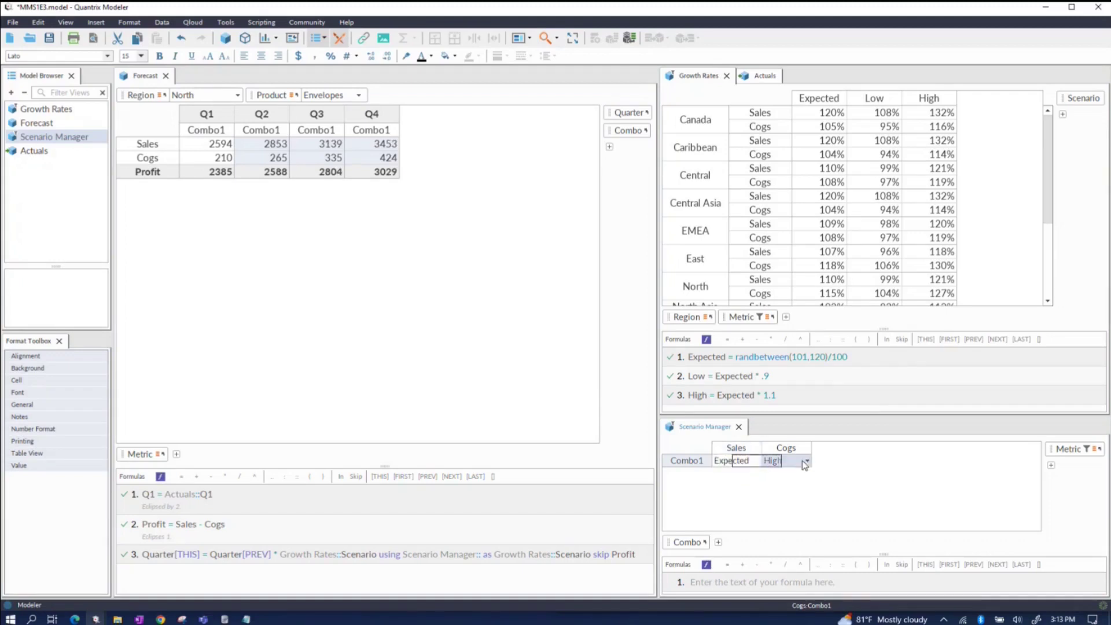
left_click(808, 463)
left_click(799, 481)
left_click(807, 463)
left_click(775, 472)
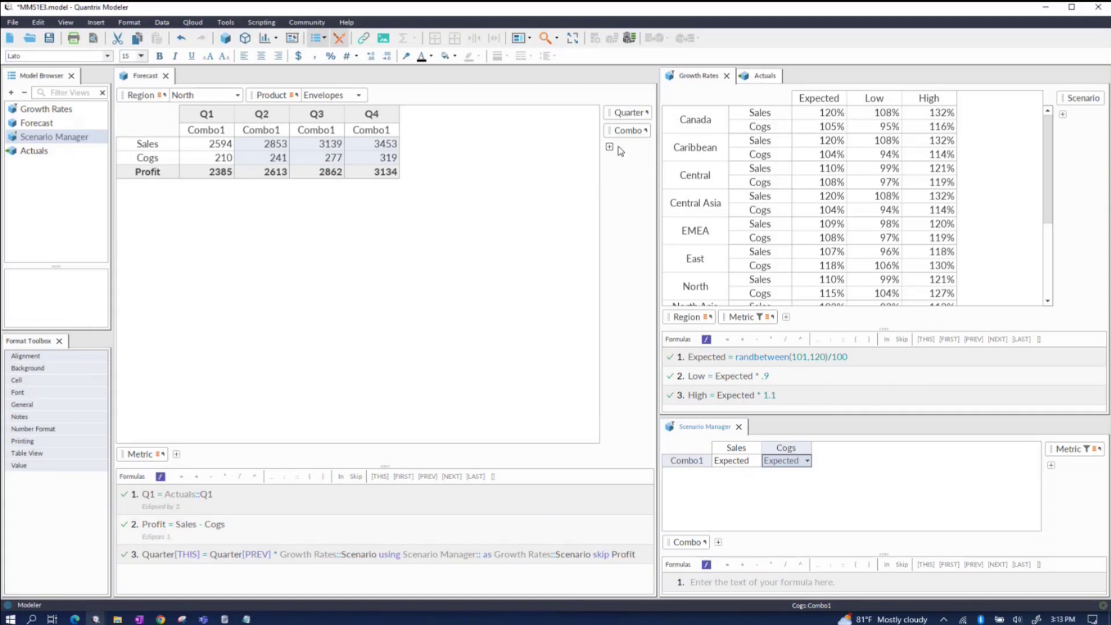
Move the Combo category to the Forecast rows ahead of Metric and add a second Combo item in Scenario Manager.
left_click_drag(624, 137, 141, 454)
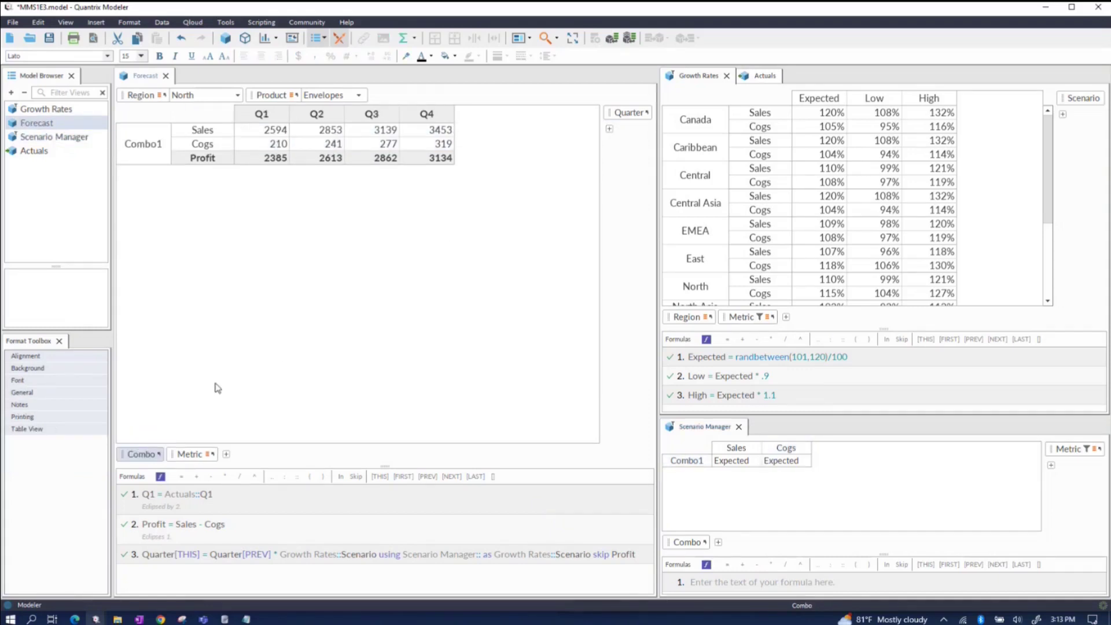
left_click(683, 462)
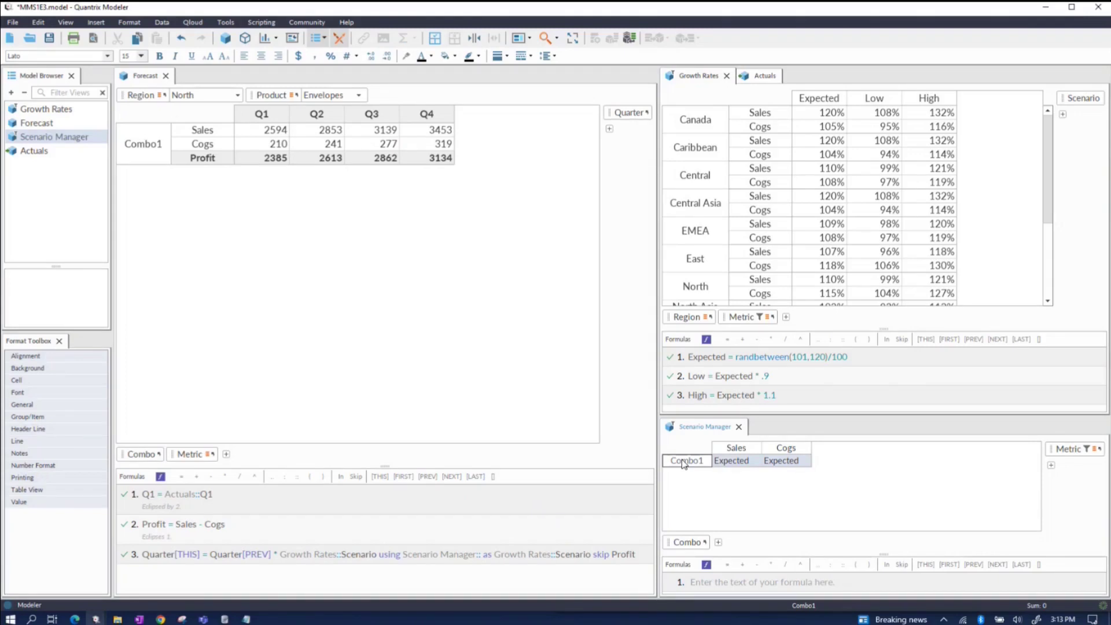
key("Return")
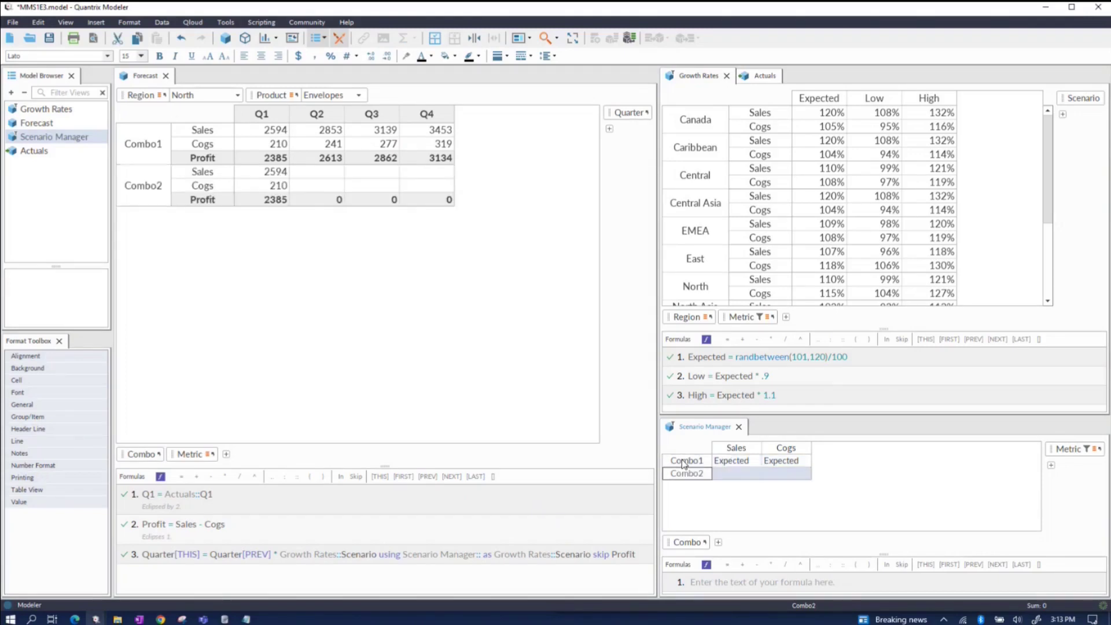
Set Combo2 in Scenario Manager to Low for Sales and High for Cogs.
left_click(752, 474)
left_click(757, 473)
left_click(750, 496)
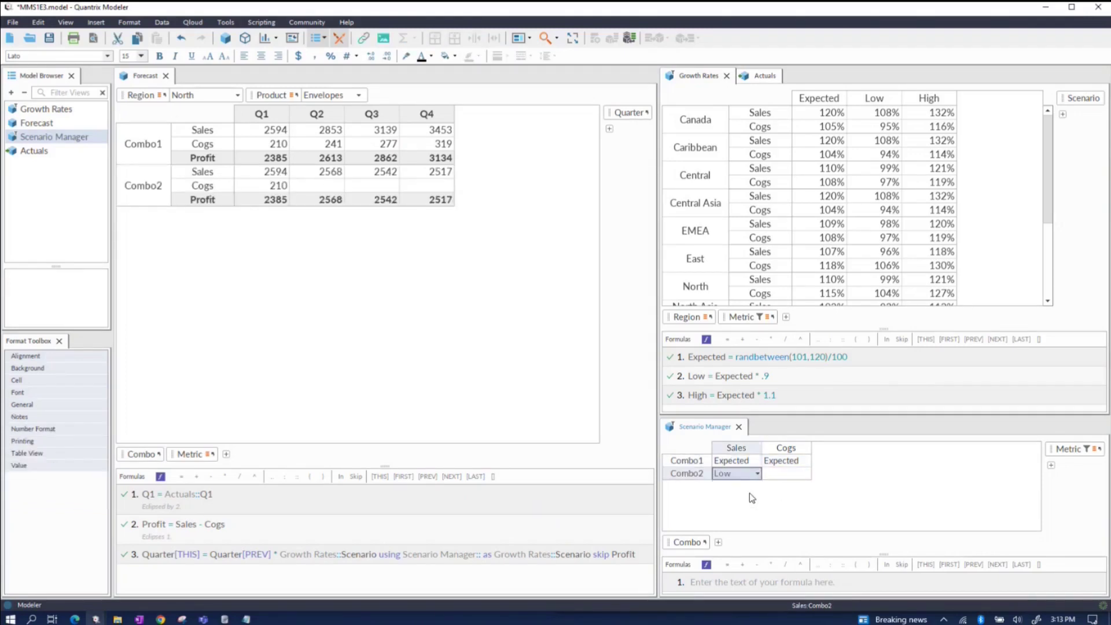
left_click(786, 473)
left_click(807, 474)
left_click(793, 506)
left_click(837, 490)
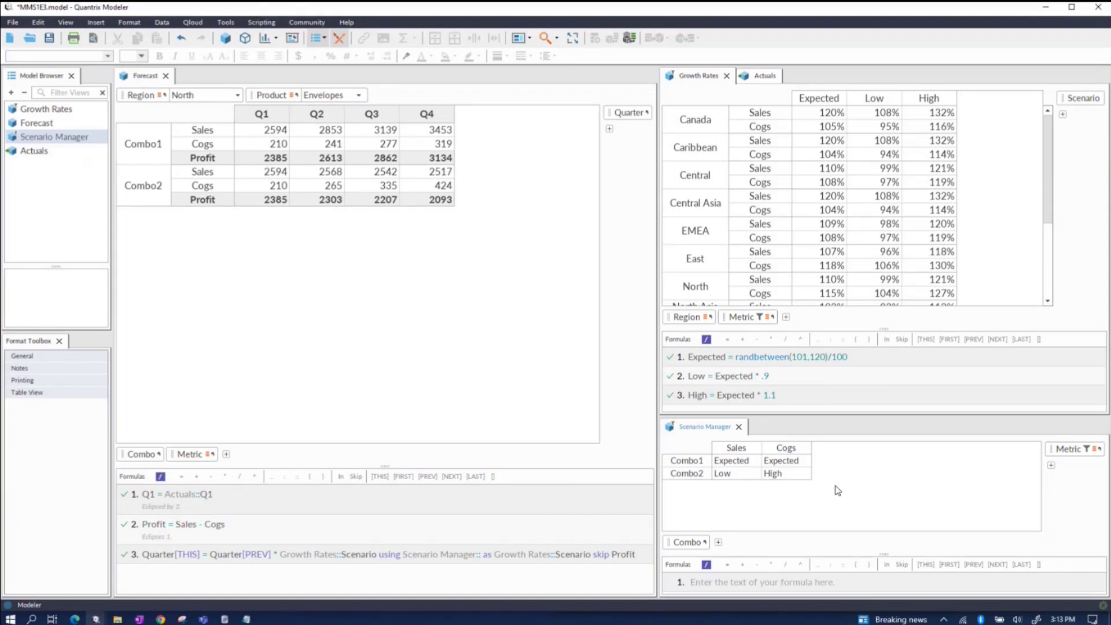
Close all open matrix views and create a new canvas.
key("ctrl+shift+w")
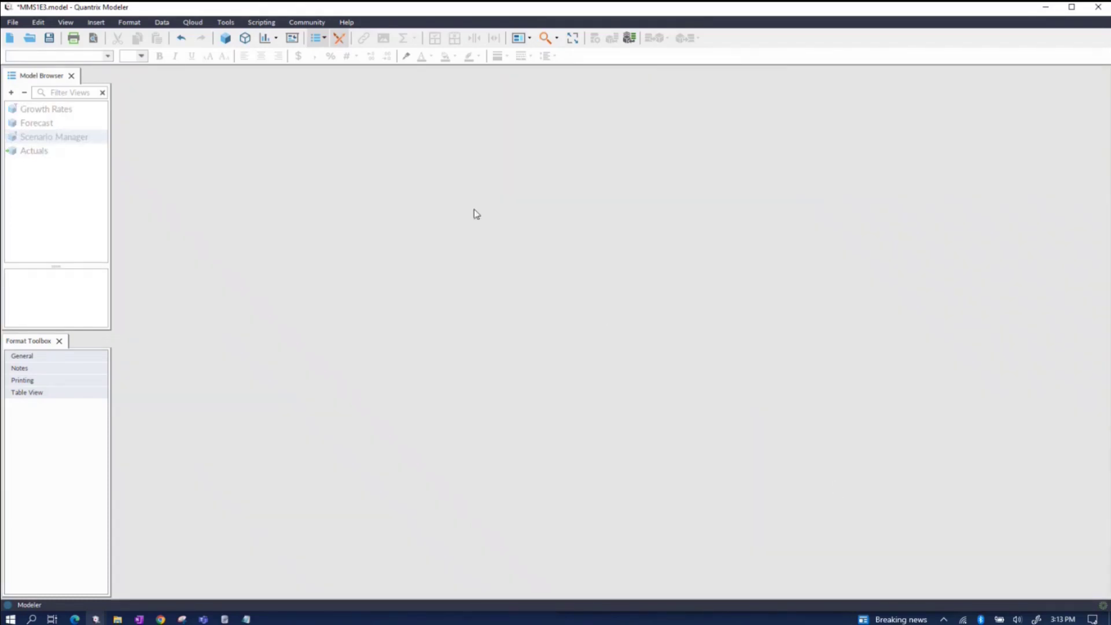
left_click(292, 38)
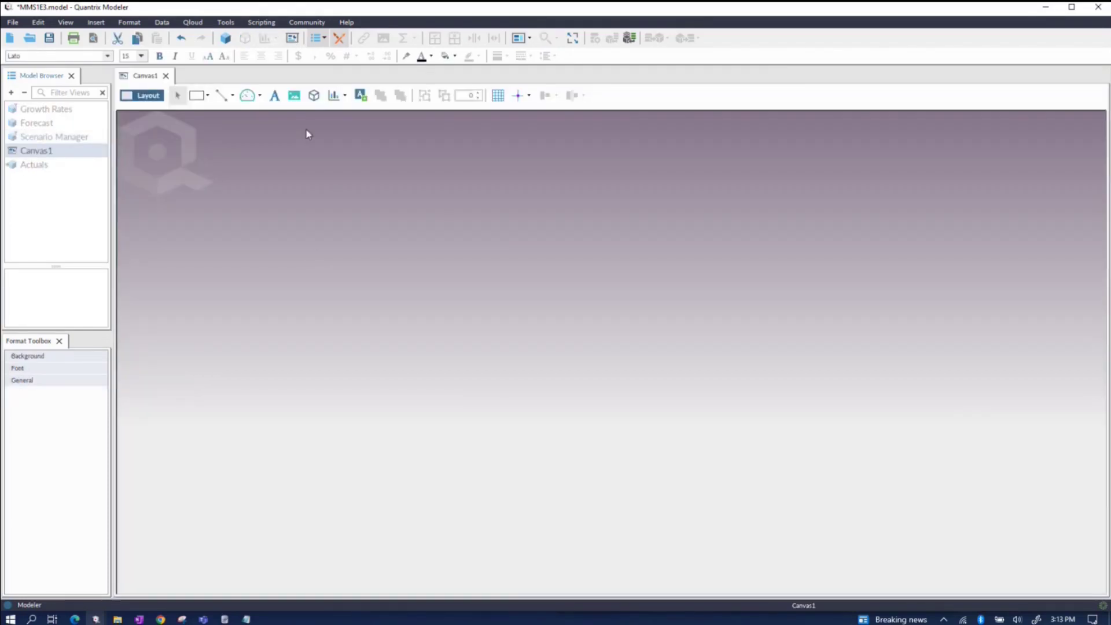
left_click(309, 211)
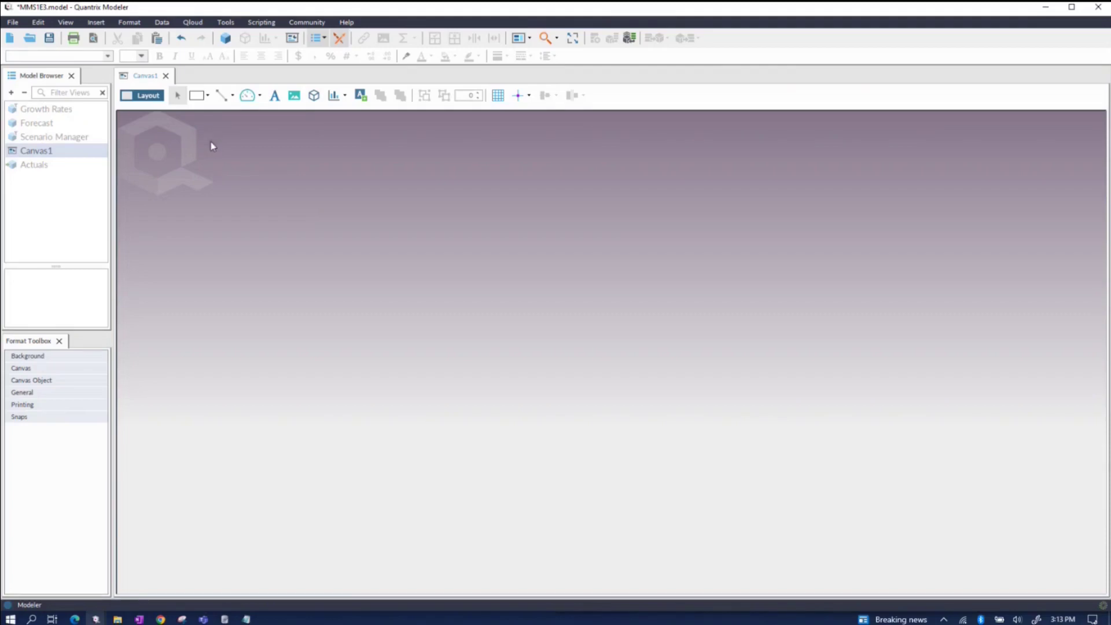
Place the Scenario Manager matrix on the canvas with the Forecast matrix below it, and switch the canvas to Interact mode.
left_click_drag(70, 137, 314, 148)
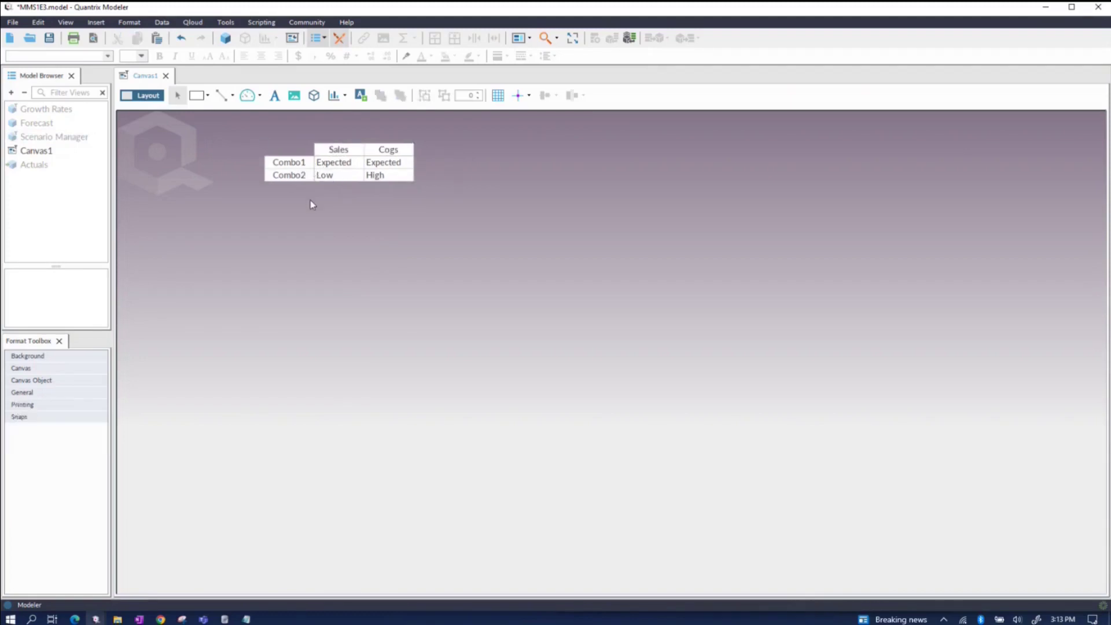
left_click_drag(36, 123, 382, 263)
left_click_drag(463, 300, 351, 285)
left_click(133, 95)
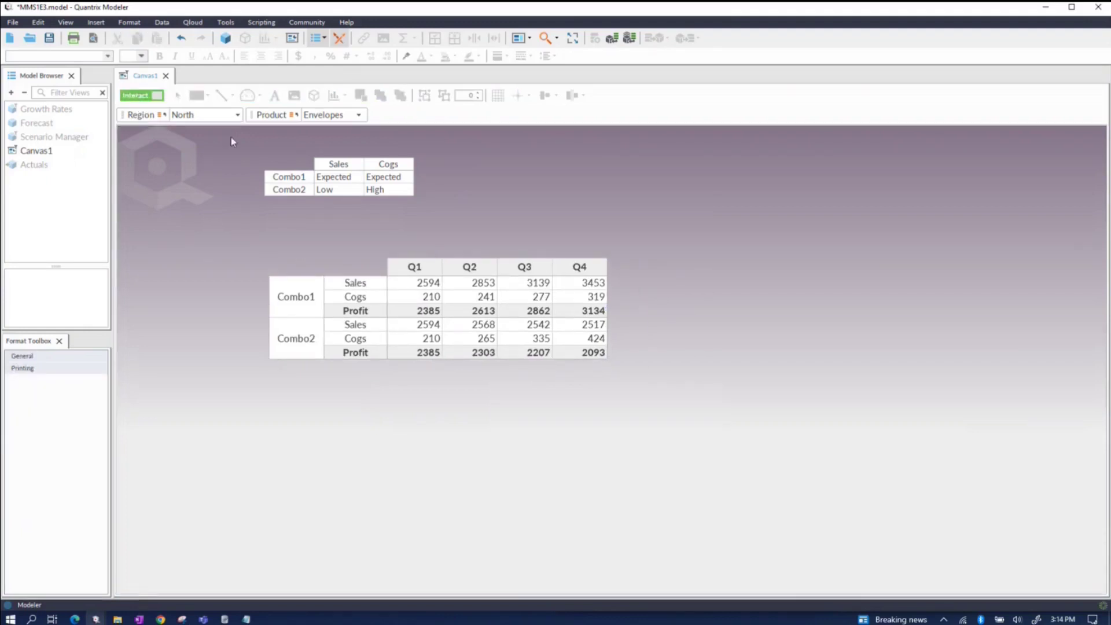
Add a third Combo item to the Scenario Manager matrix on the canvas, with High for Sales and Low for Cogs.
left_click(289, 191)
key("Return")
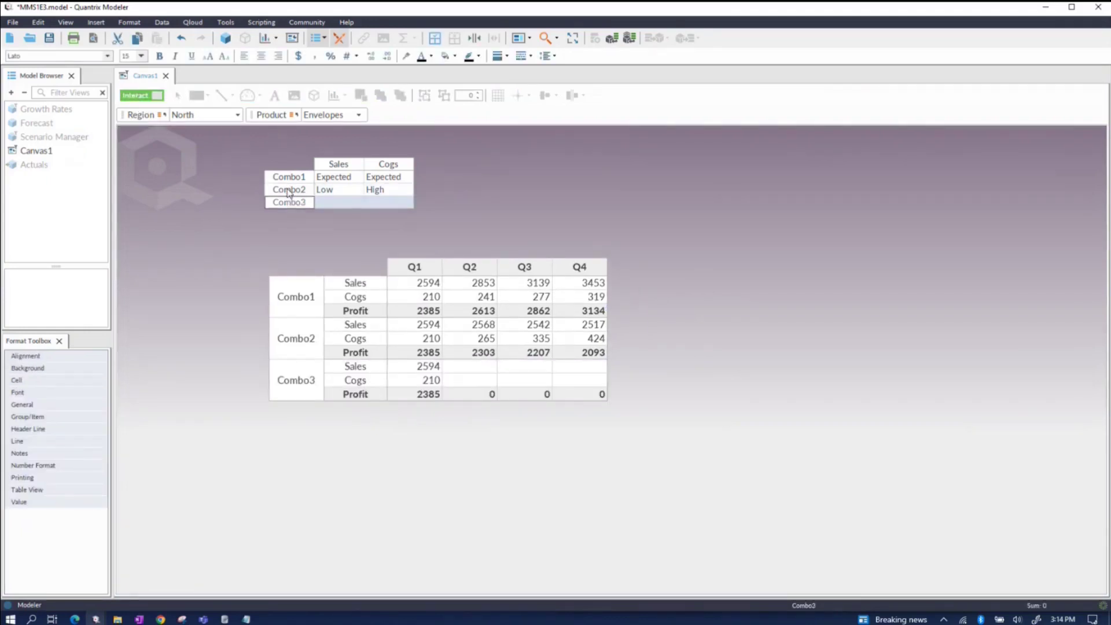
left_click(350, 204)
left_click(359, 202)
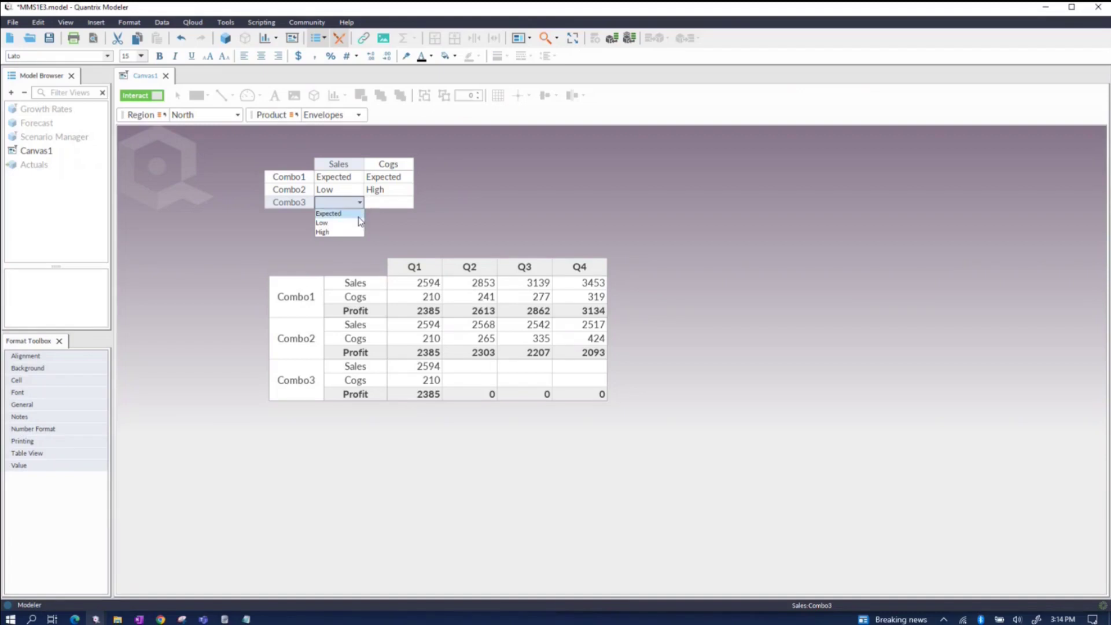
left_click(353, 230)
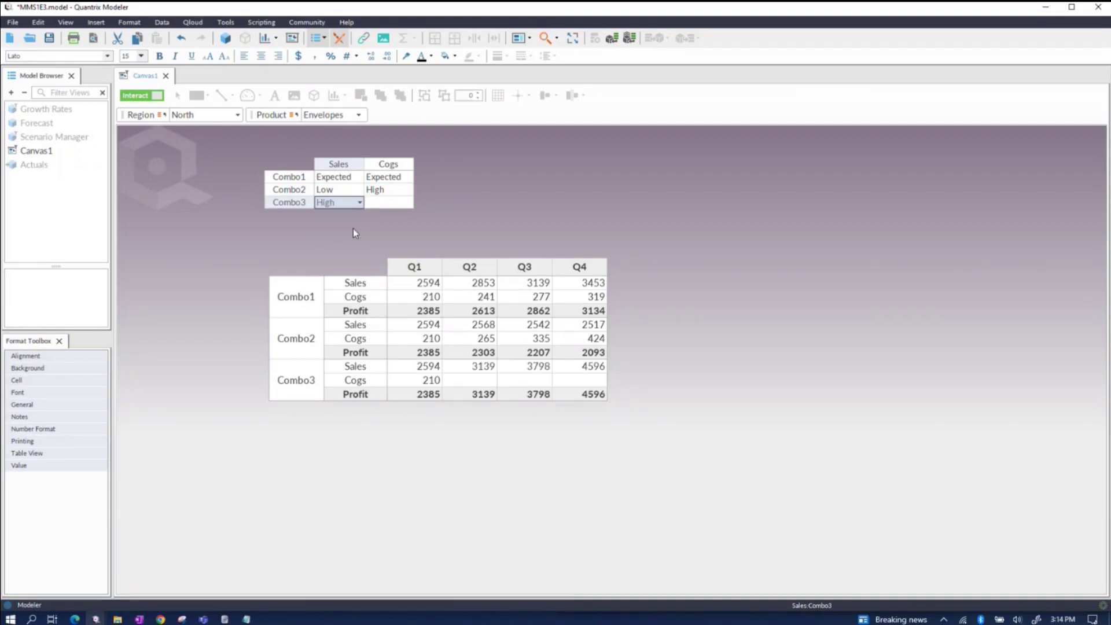
left_click(393, 205)
left_click(409, 203)
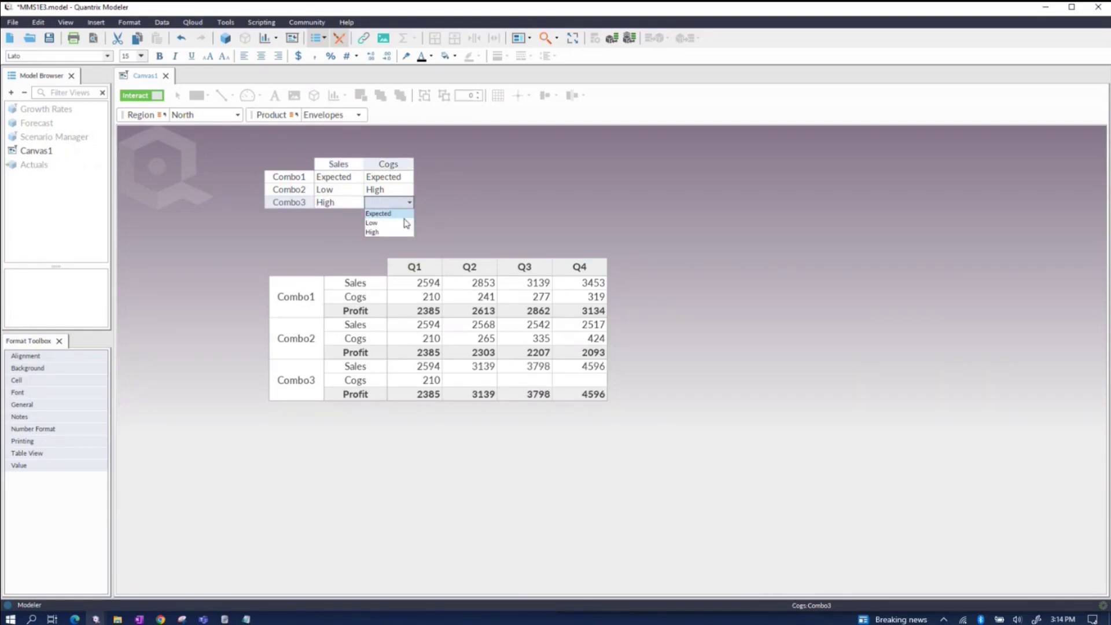
left_click(407, 224)
left_click(439, 189)
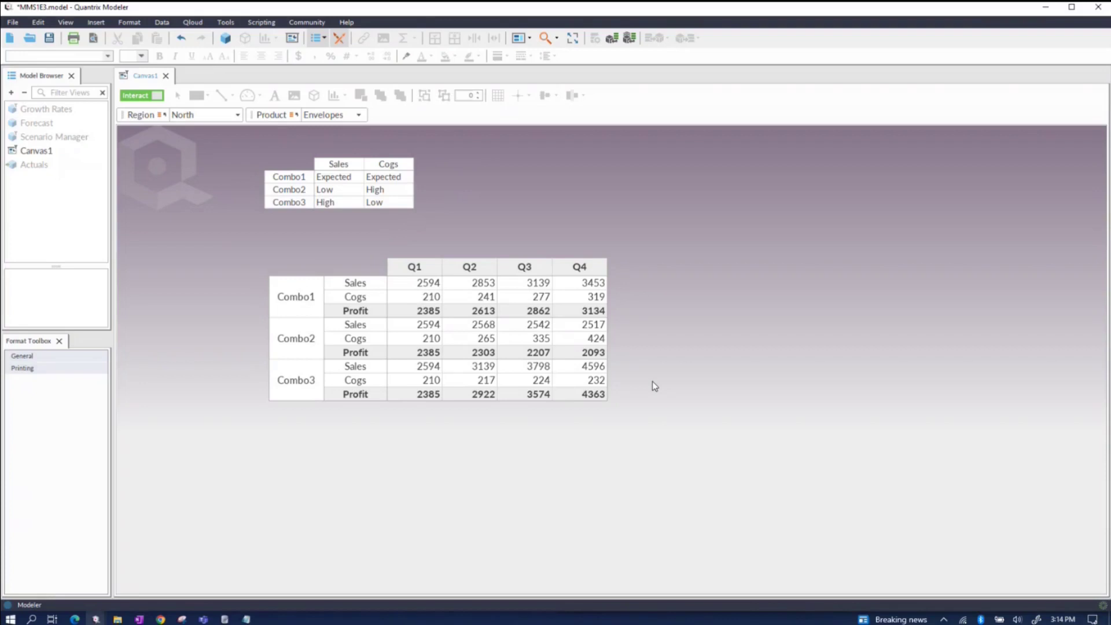
Open the Growth Rates matrix and add a scenario item named New after High.
double_click(51, 111)
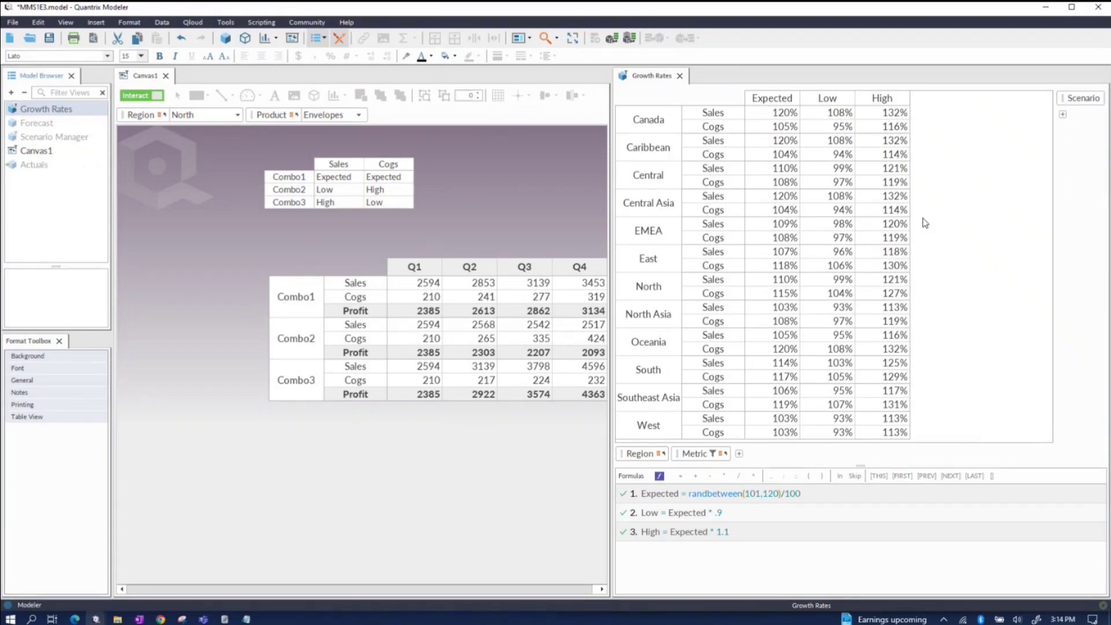
left_click(891, 98)
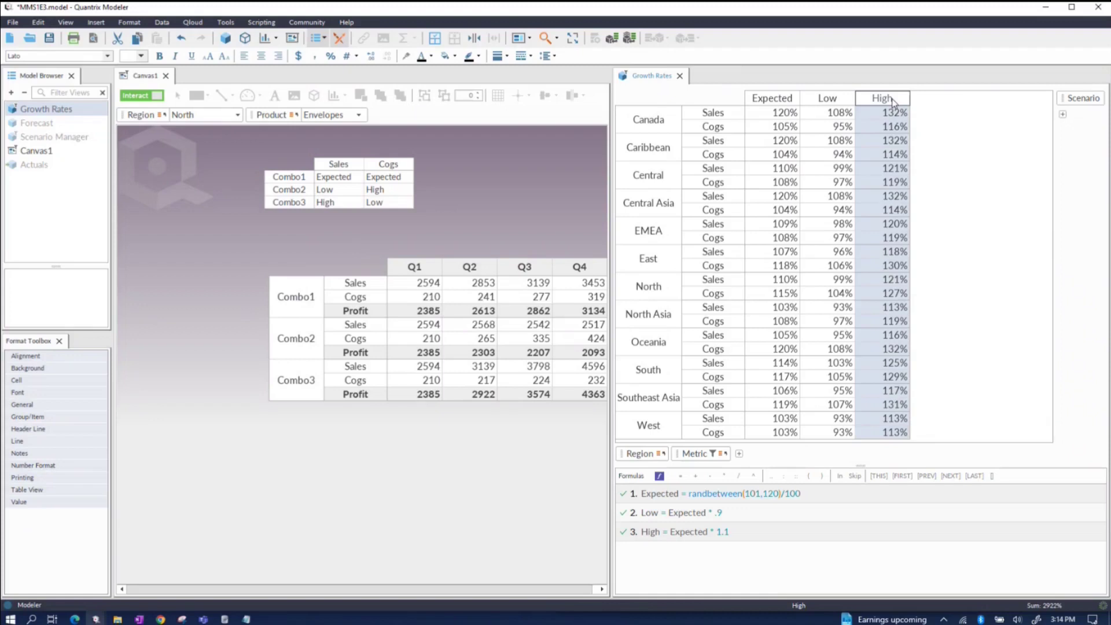
key("Return")
type("New")
key("Return")
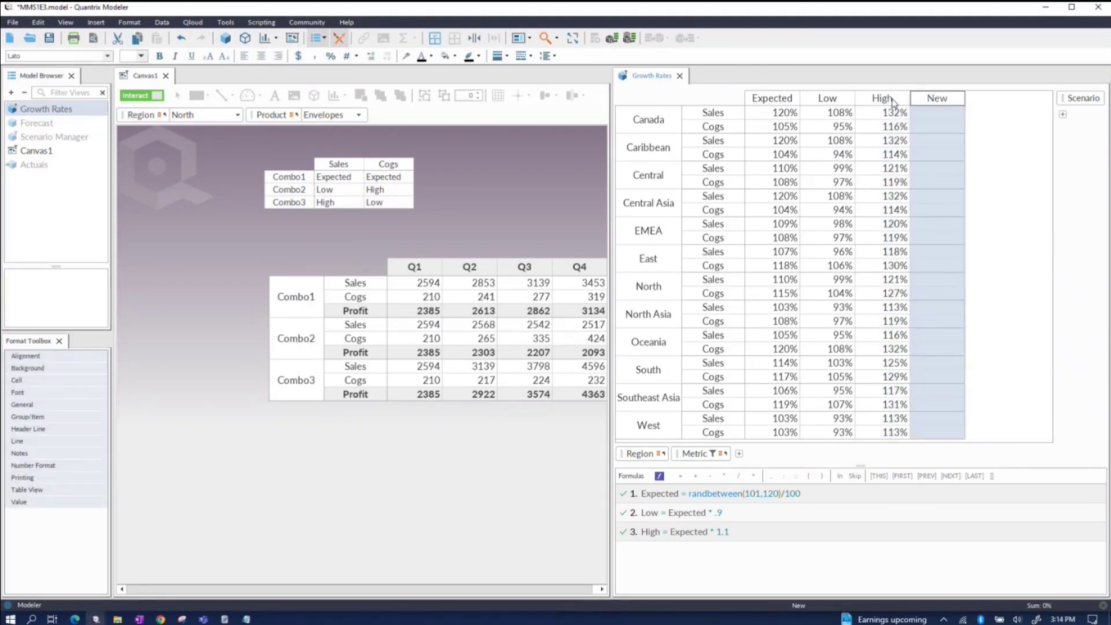
Add the Growth Rates formula New = Expected * .7.
key("equal")
type("exp")
key("Return")
type("* .7")
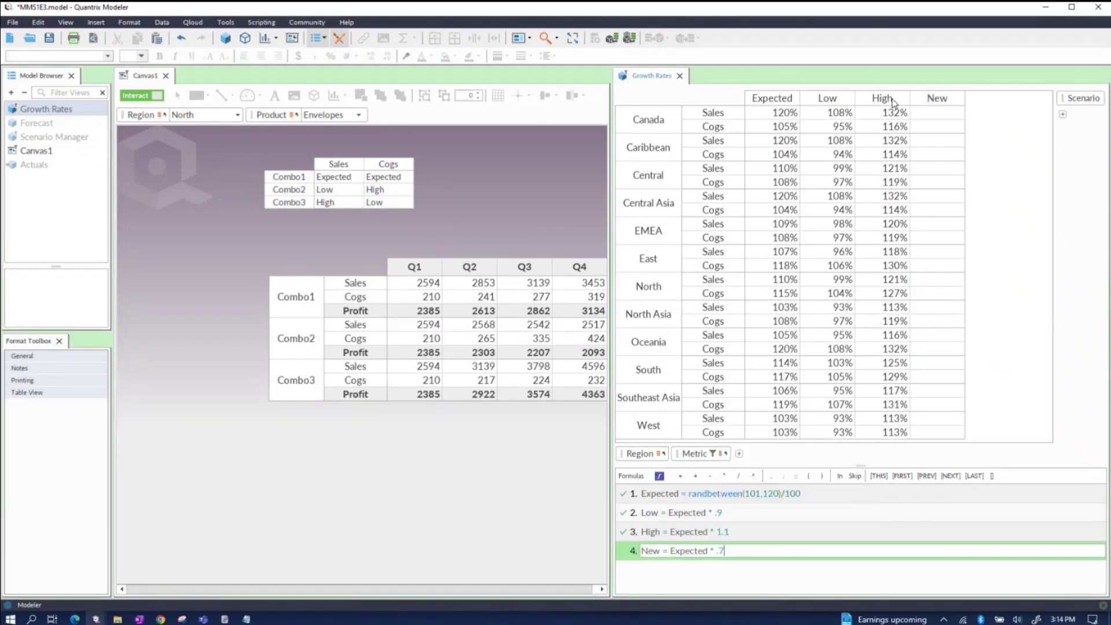
key("Return")
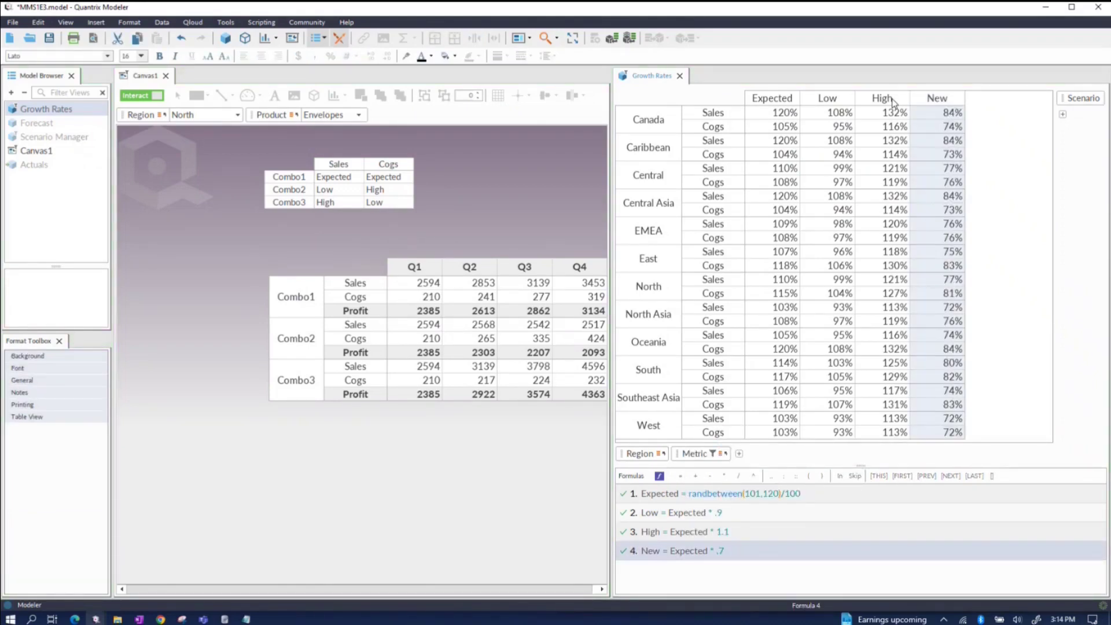
On the canvas, set Combo3 Sales and Combo2 Cogs to New, and close the Growth Rates view.
left_click(356, 203)
left_click(359, 202)
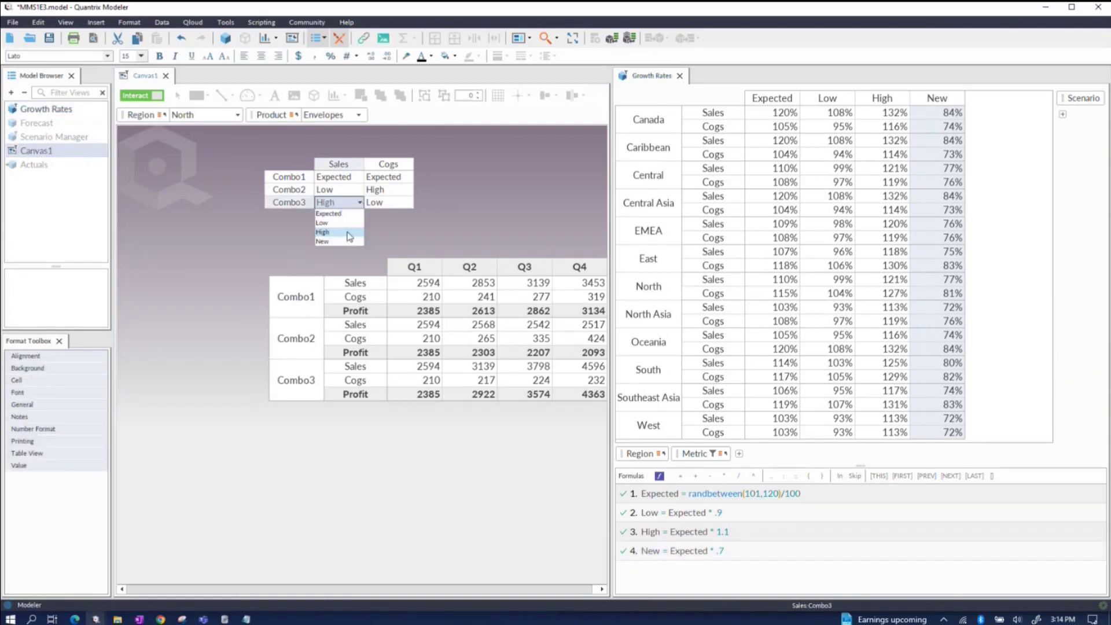
left_click(350, 241)
left_click(404, 195)
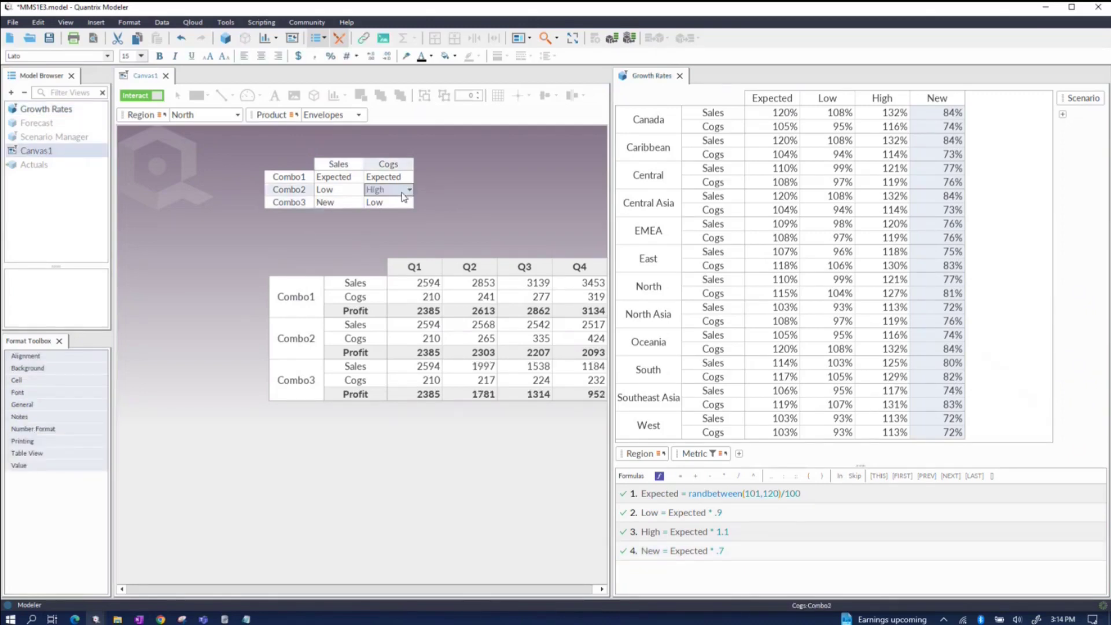
left_click(409, 190)
left_click(398, 225)
left_click(467, 181)
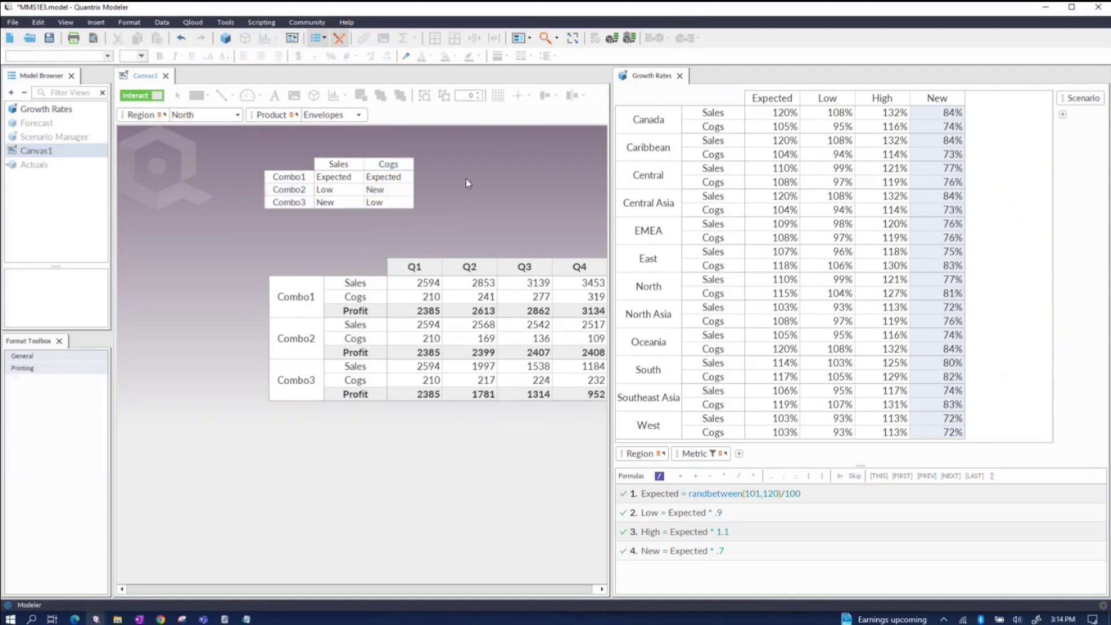
left_click(680, 79)
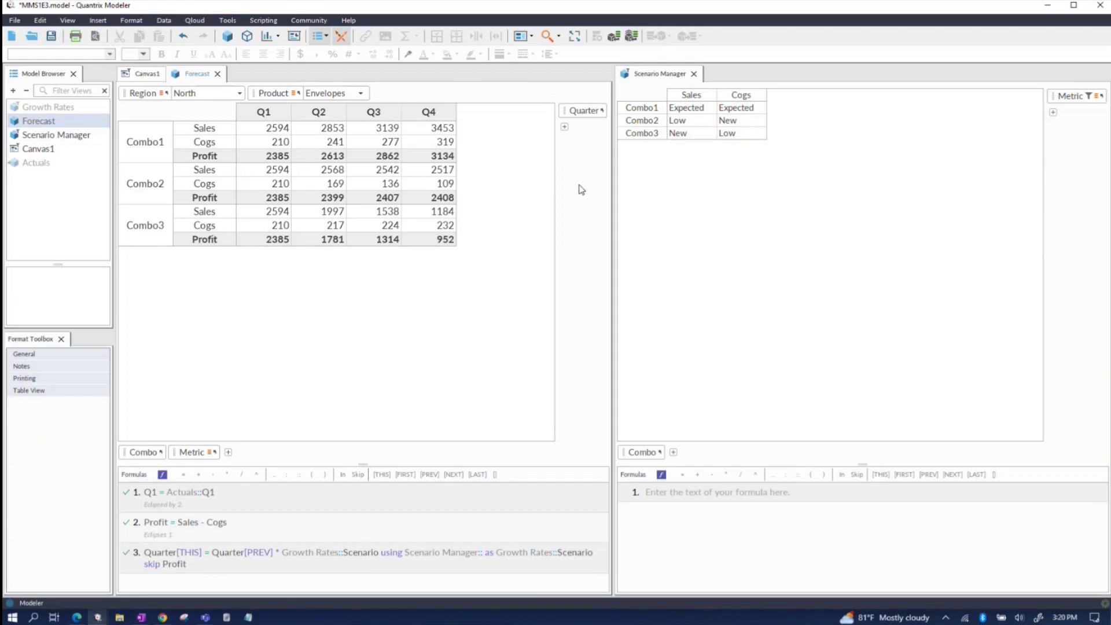
Link the Forecast's Quarter category into the Scenario Manager columns and move Metric to its rows after Combo.
left_click(582, 116)
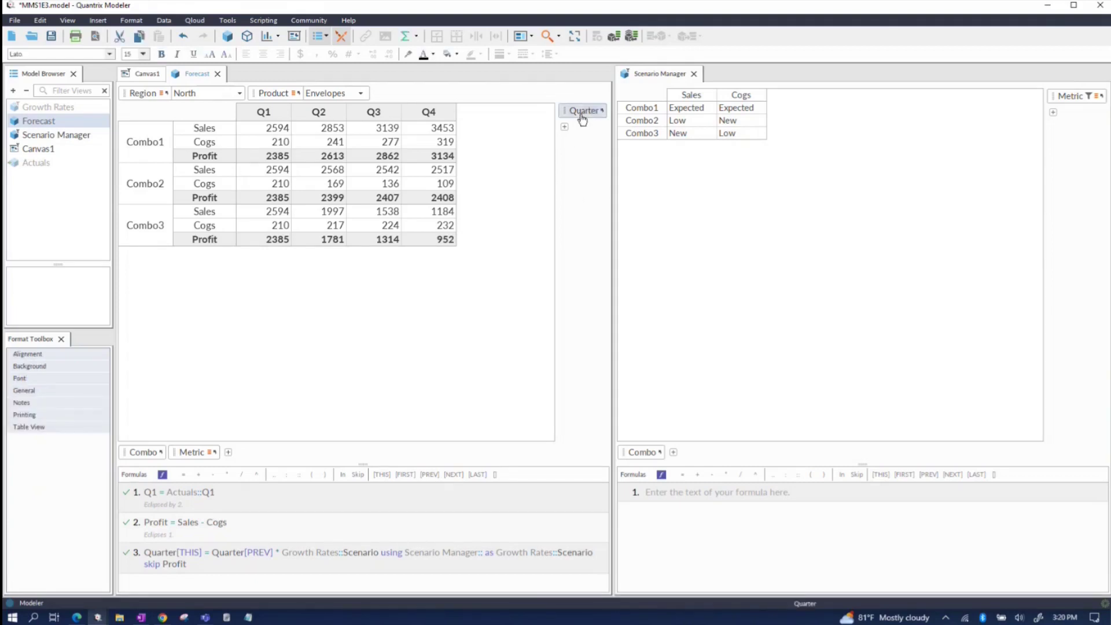
left_click_drag(582, 119, 1077, 99)
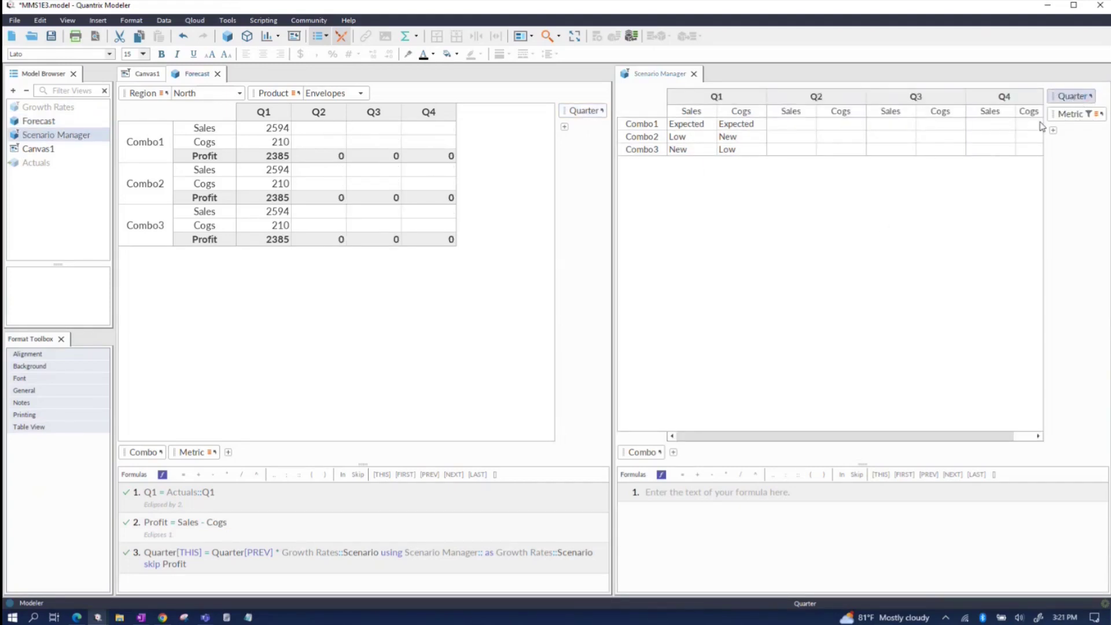
left_click_drag(1059, 115, 793, 443)
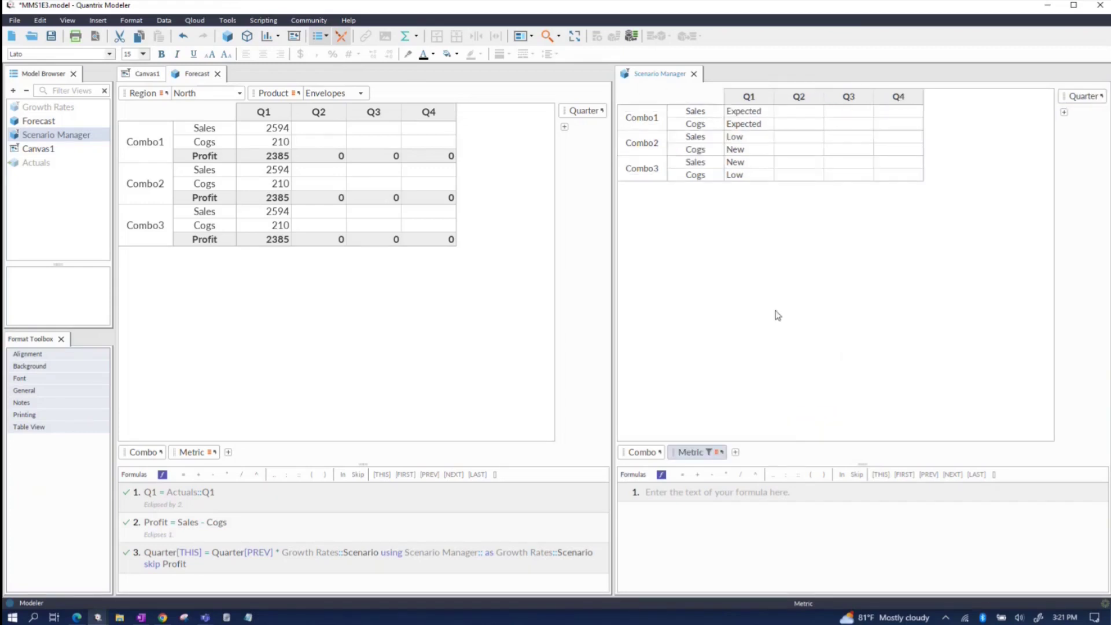
Set Combo1 for Q2 in Scenario Manager to High for Sales and New for Cogs.
left_click(817, 111)
left_click(819, 111)
left_click(813, 134)
left_click(816, 123)
left_click(819, 124)
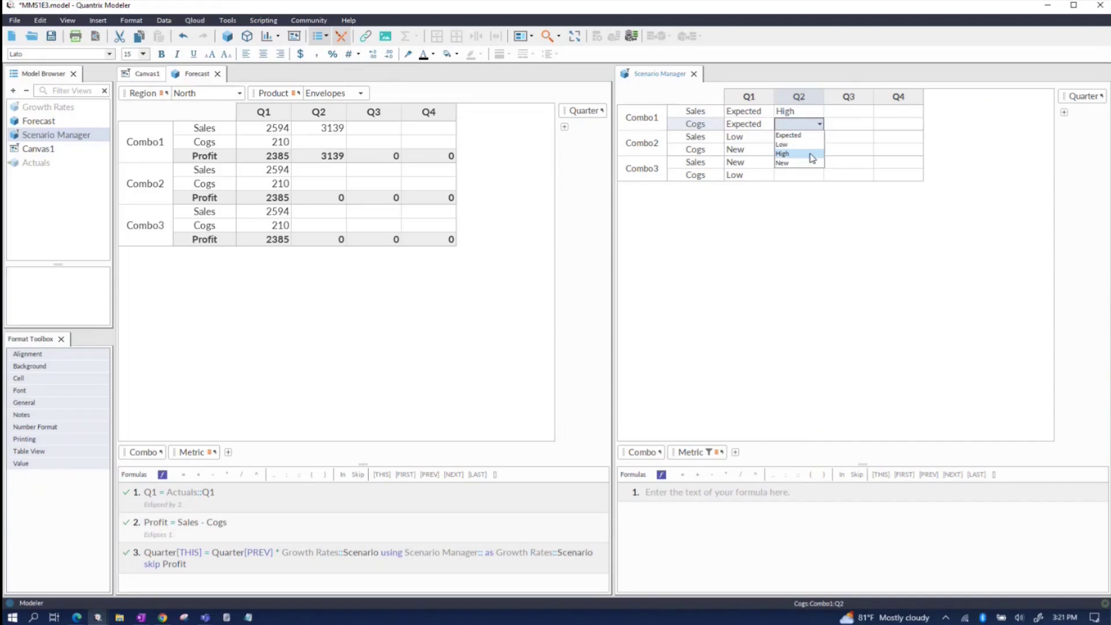
left_click(807, 164)
Set Combo1 for Q3 in Scenario Manager to Low for Sales and New for Cogs.
left_click(846, 111)
left_click(869, 111)
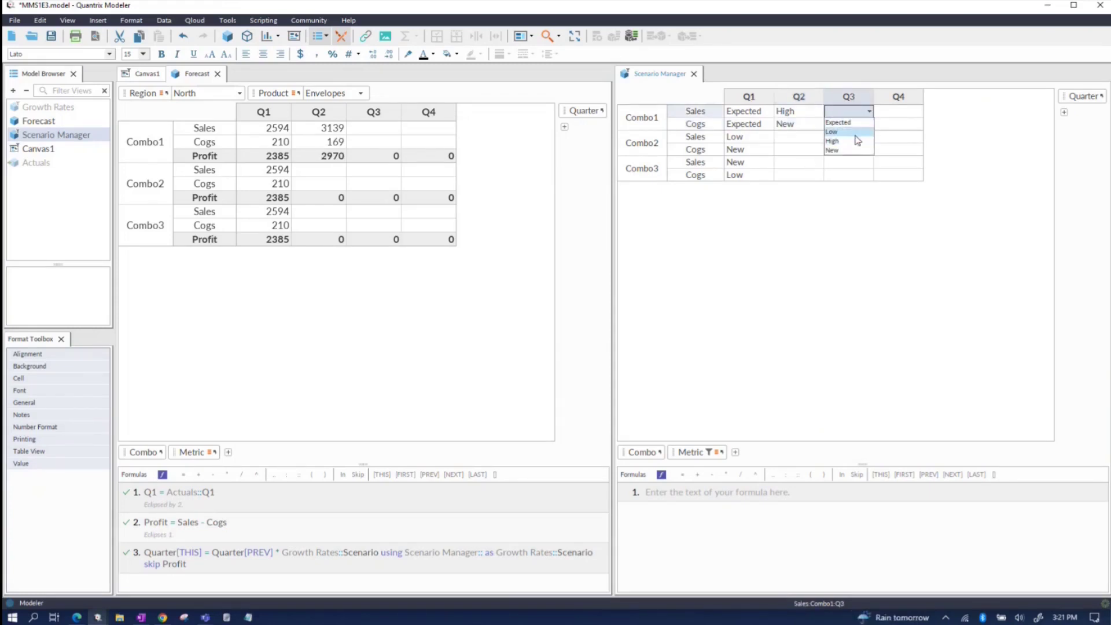
left_click(833, 132)
left_click(862, 124)
left_click(868, 124)
left_click(833, 162)
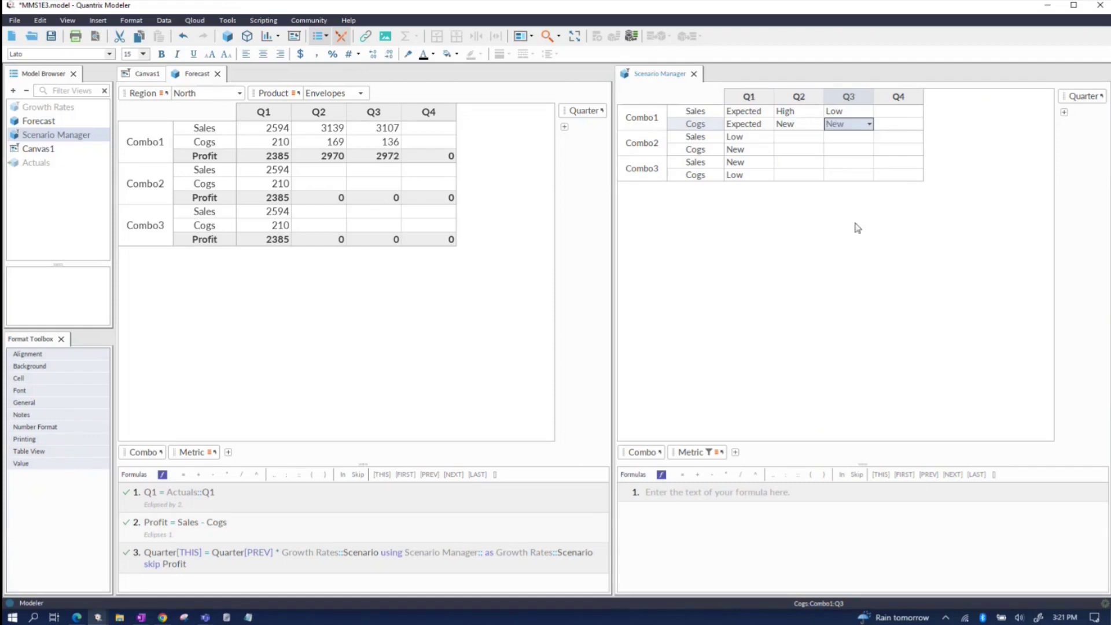
left_click(857, 233)
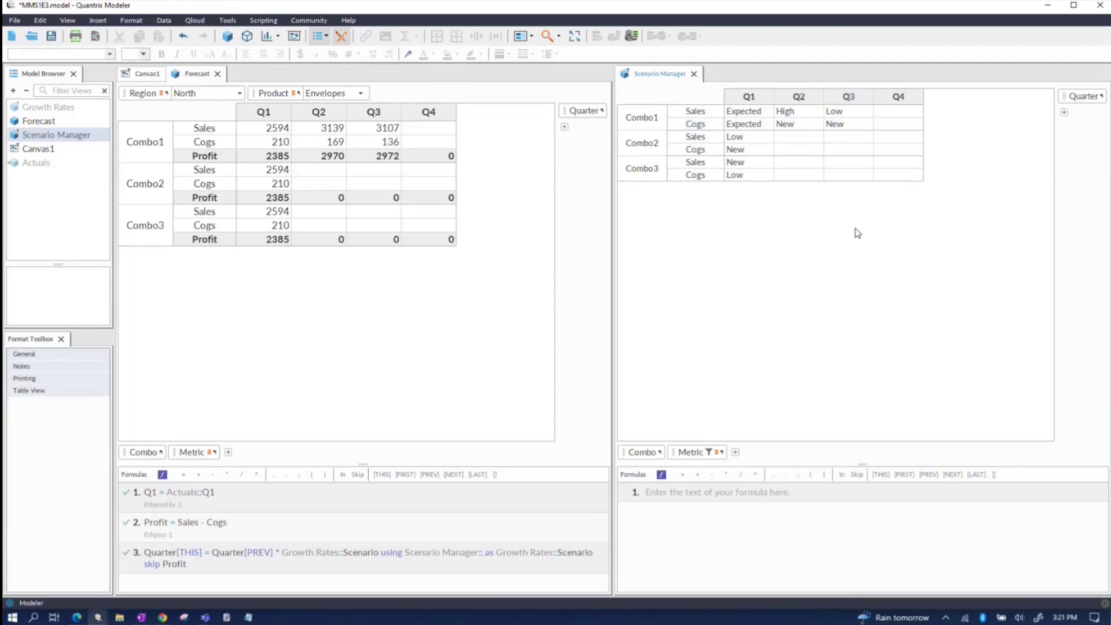